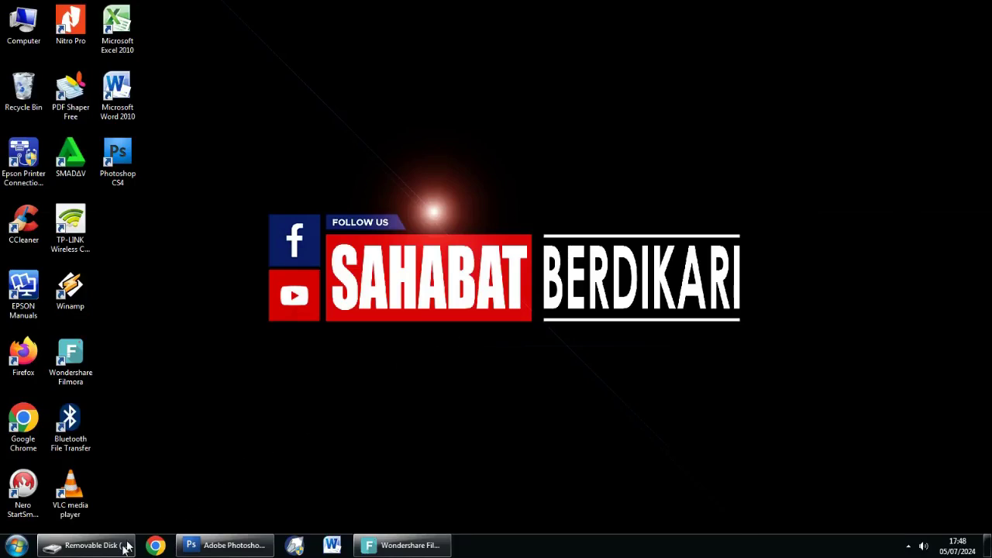
Bring back the Removable Disk (H:) window and select the scanned letter SURATTT.
left_click(85, 544)
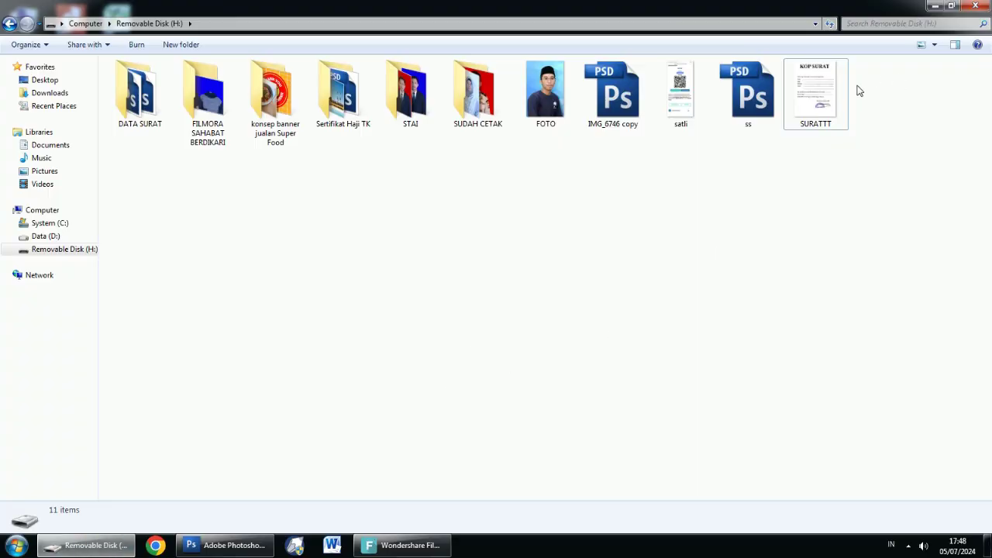
left_click(815, 91)
double_click(815, 92)
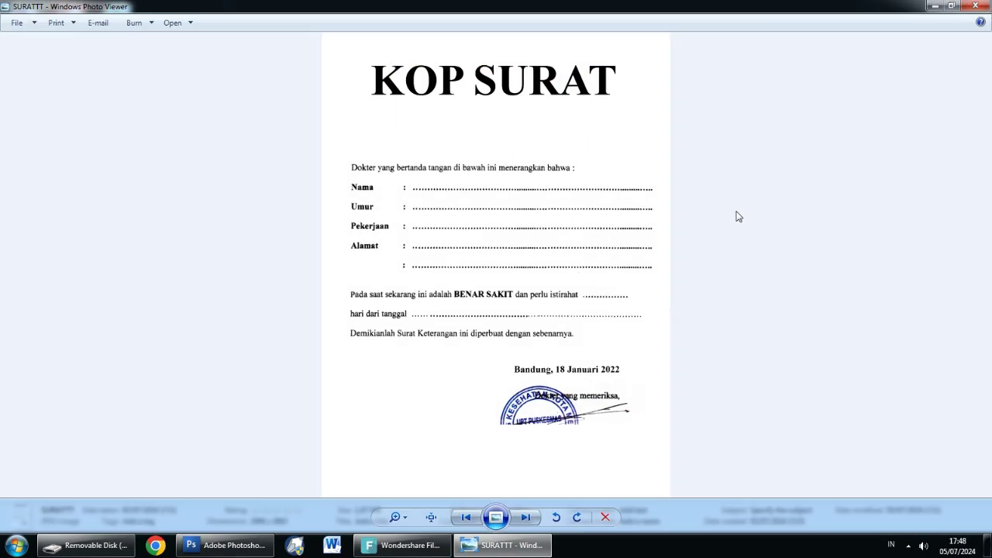
scroll(595, 441, "up", 3)
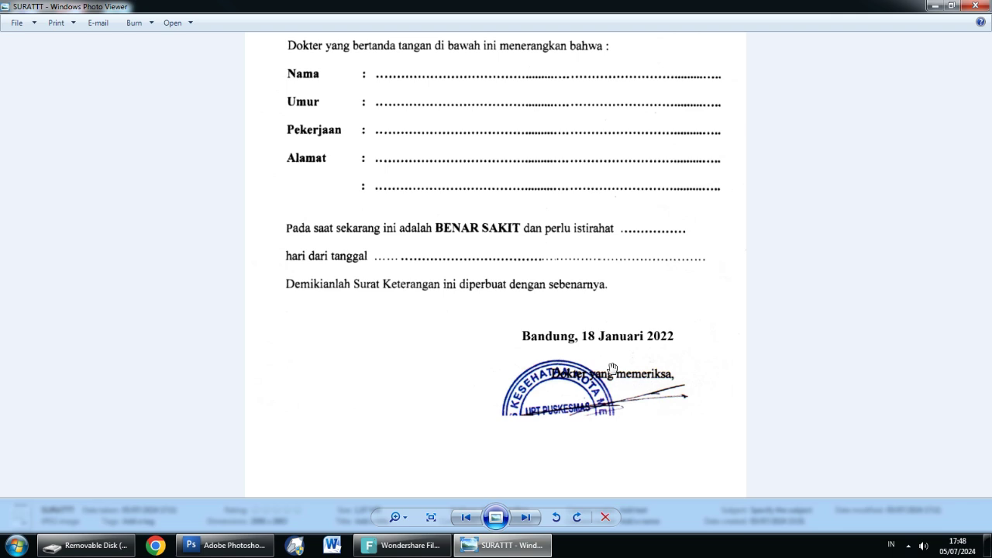
scroll(612, 369, "up", 1)
left_click_drag(585, 235, 585, 240)
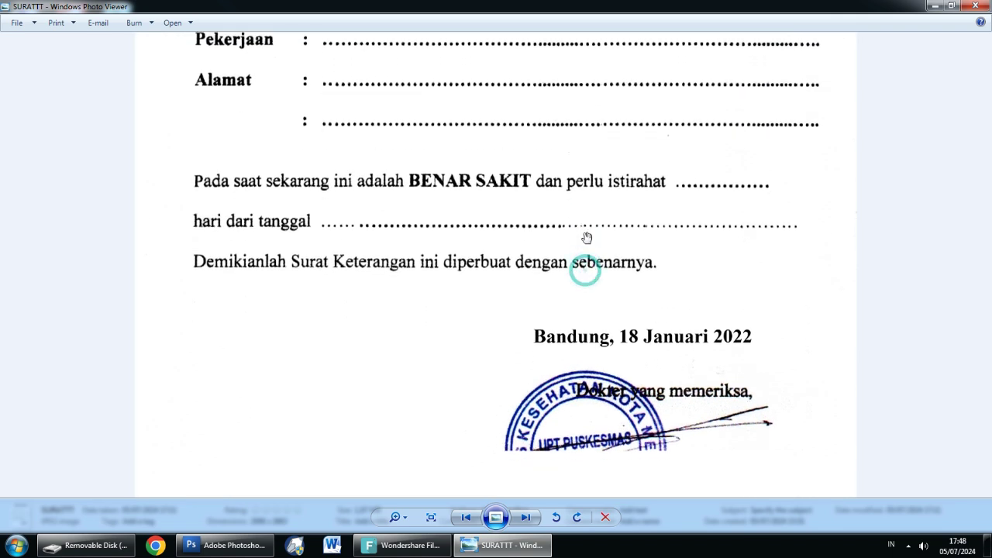
left_click_drag(493, 332, 490, 228)
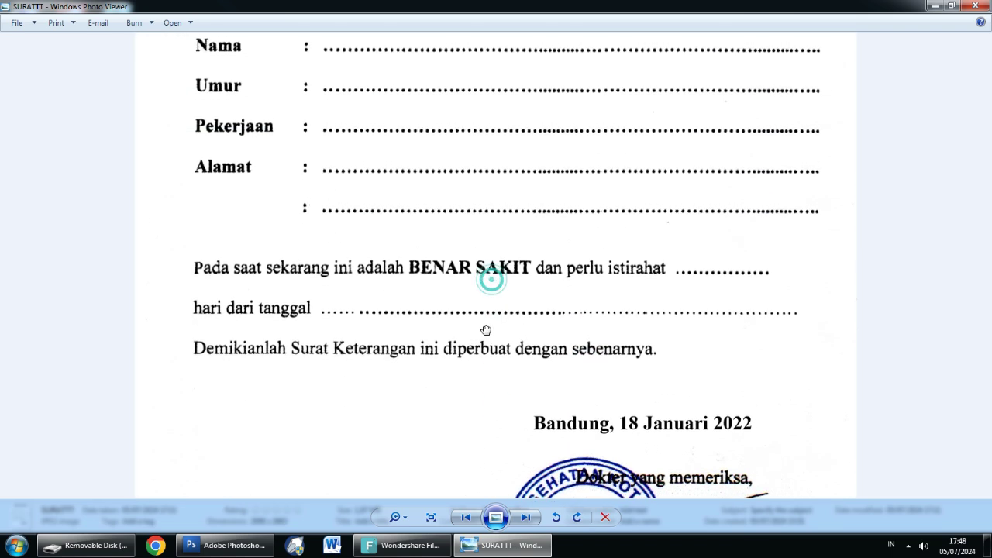
scroll(490, 228, "down", 2)
scroll(439, 402, "down", 2)
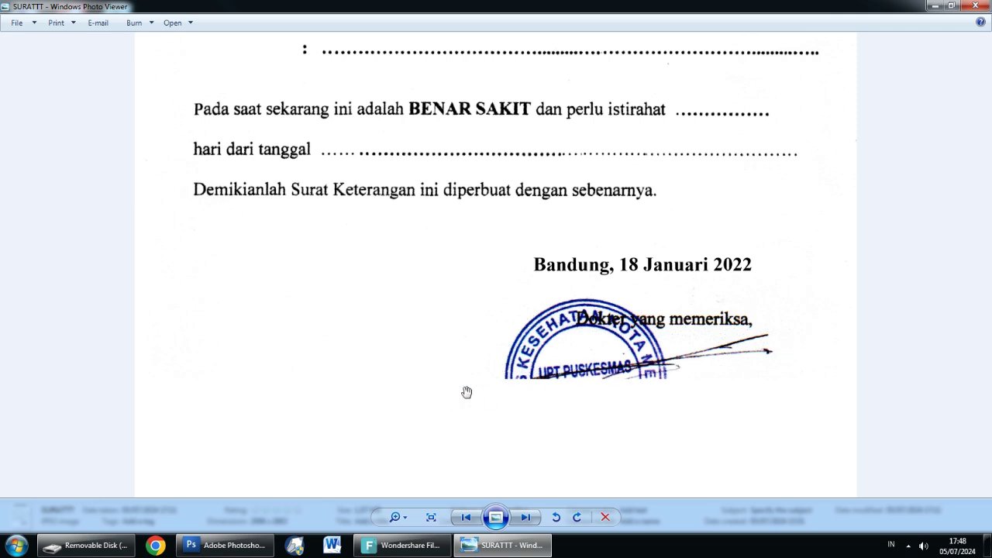
left_click_drag(649, 233, 633, 312)
scroll(633, 312, "up", 2)
scroll(515, 256, "down", 2)
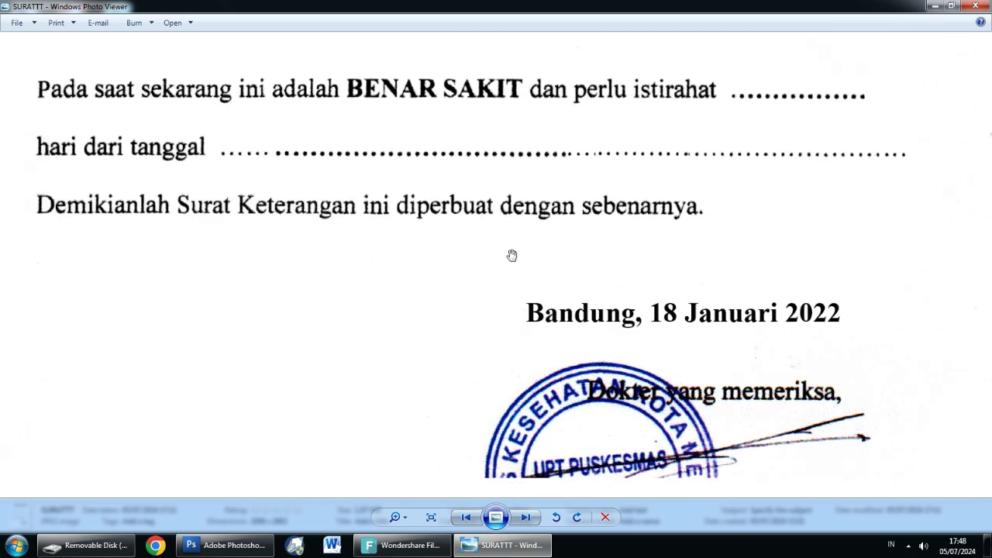
left_click_drag(515, 256, 483, 274)
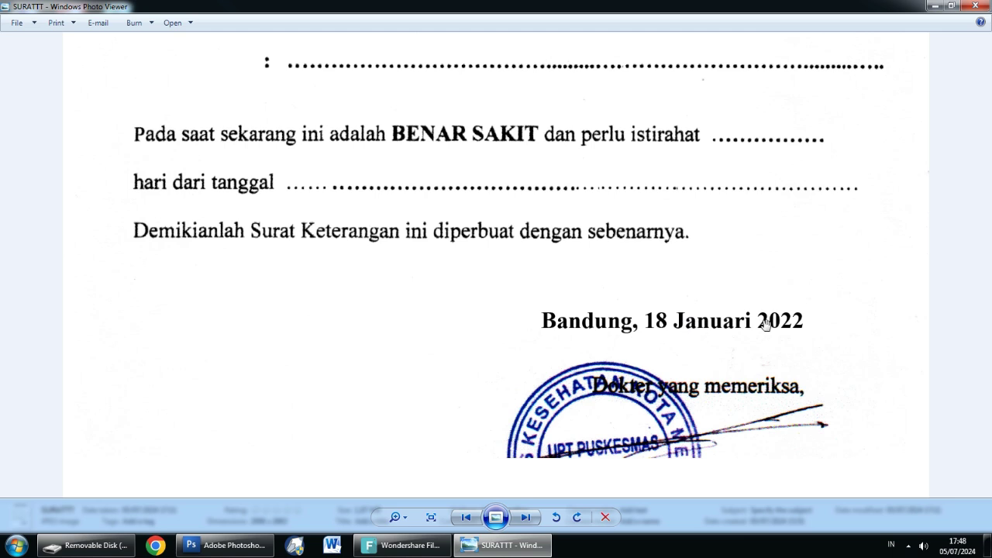
scroll(597, 287, "down", 1)
scroll(620, 281, "up", 1)
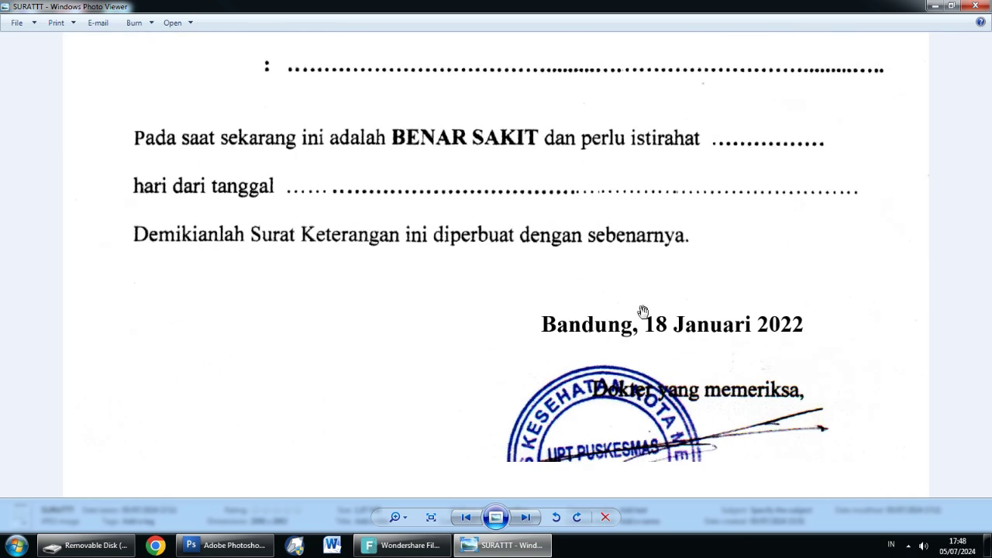
mouse_move(643, 312)
left_mouse_down()
mouse_move(619, 341)
mouse_move(597, 326)
left_mouse_up()
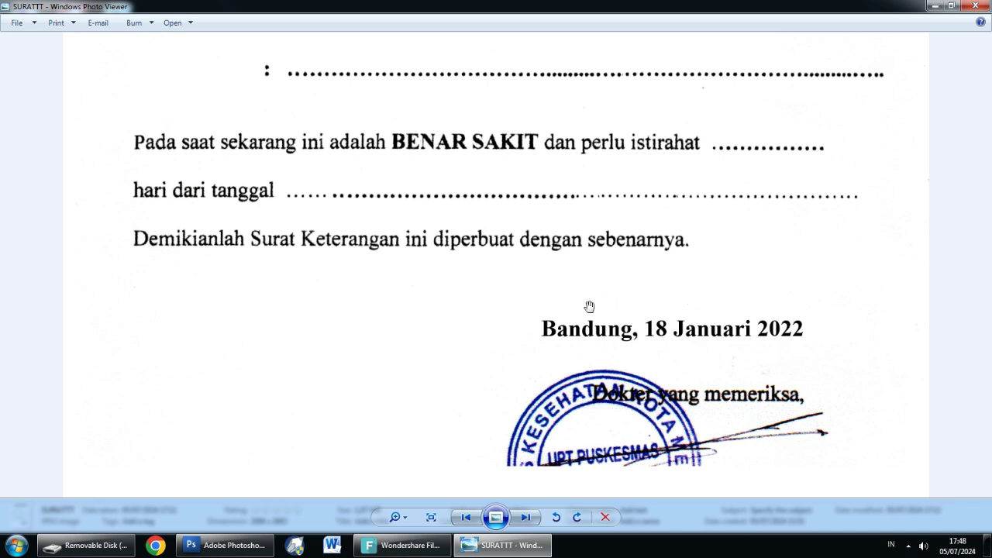
scroll(542, 240, "down", 3)
scroll(565, 223, "down", 2)
left_click(562, 186)
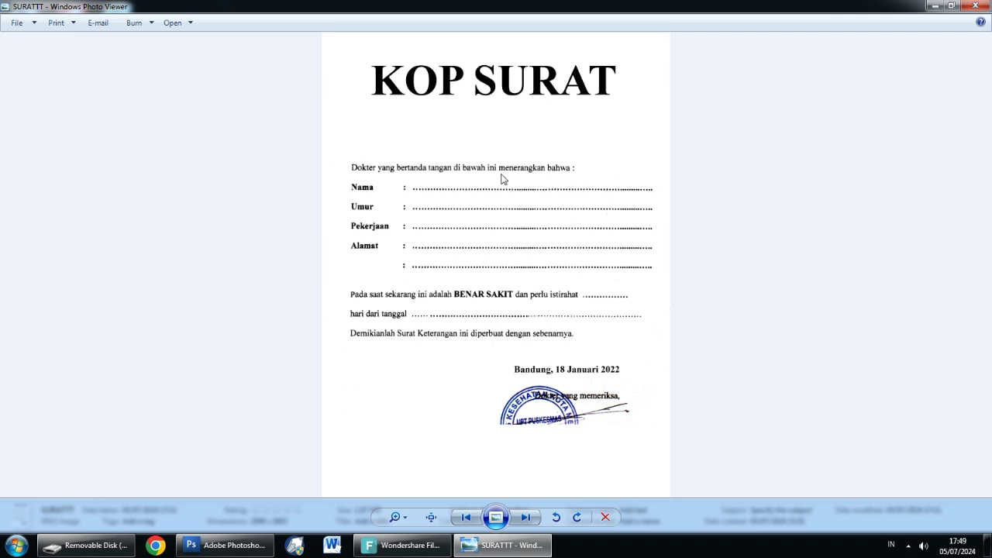
scroll(517, 279, "up", 1)
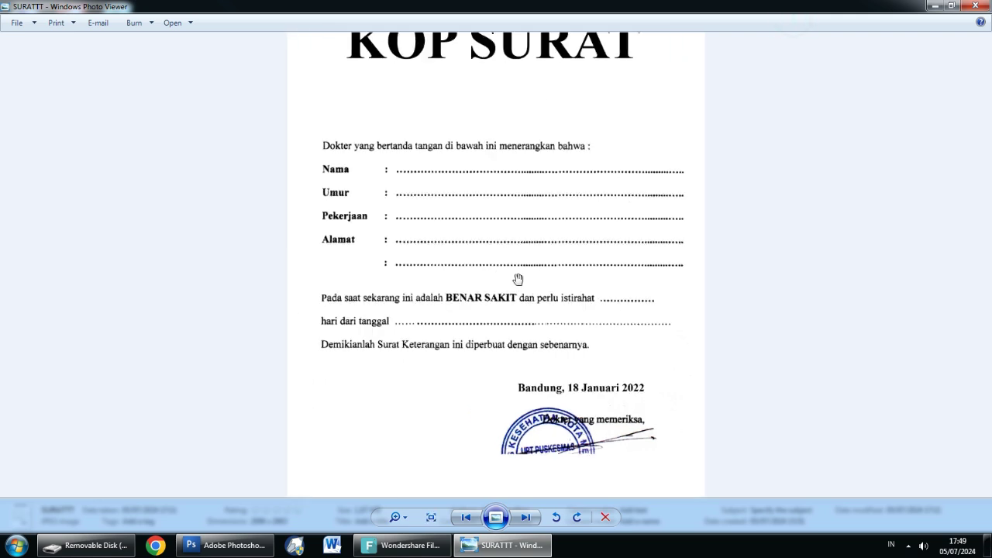
scroll(552, 350, "up", 1)
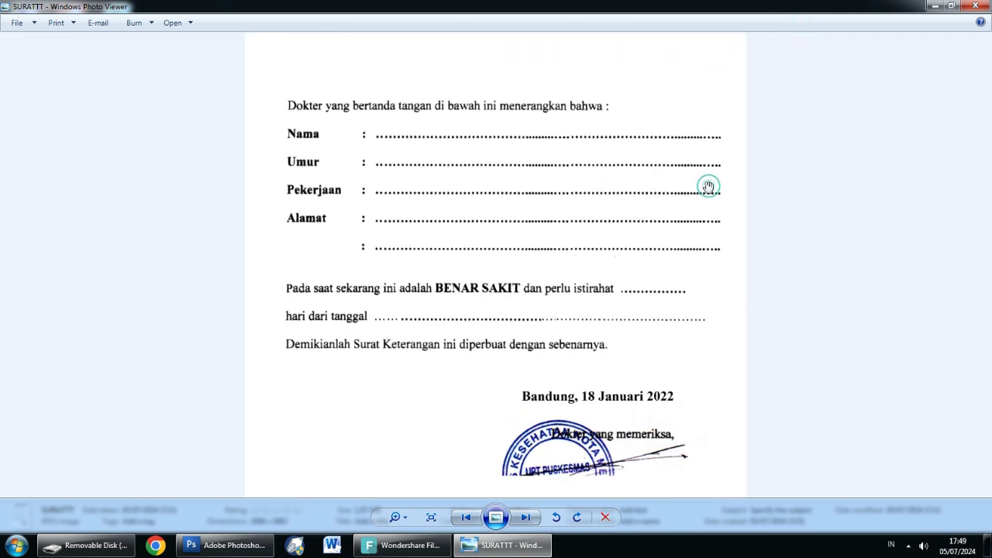
Close Photo Viewer and drag SURATTT from the Removable Disk into Photoshop.
left_click(974, 8)
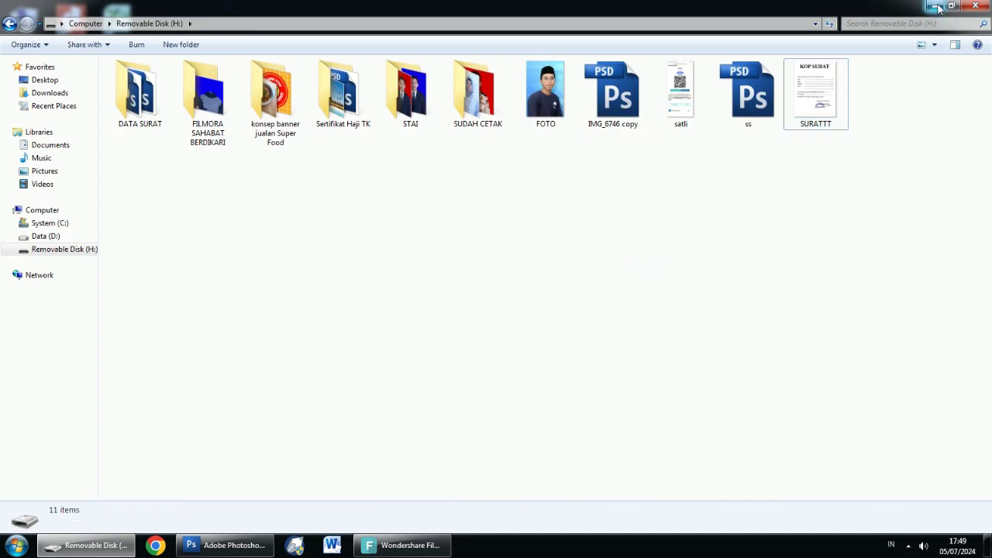
left_click(936, 6)
left_click(224, 545)
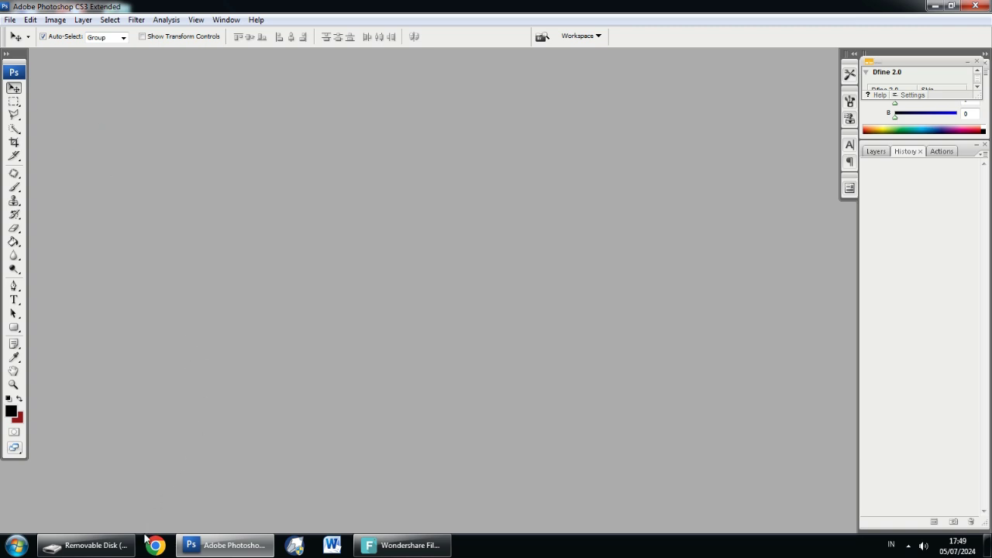
left_click(87, 544)
left_click(820, 115)
mouse_move(813, 91)
left_mouse_down()
mouse_move(255, 471)
mouse_move(219, 553)
mouse_move(264, 348)
left_mouse_up()
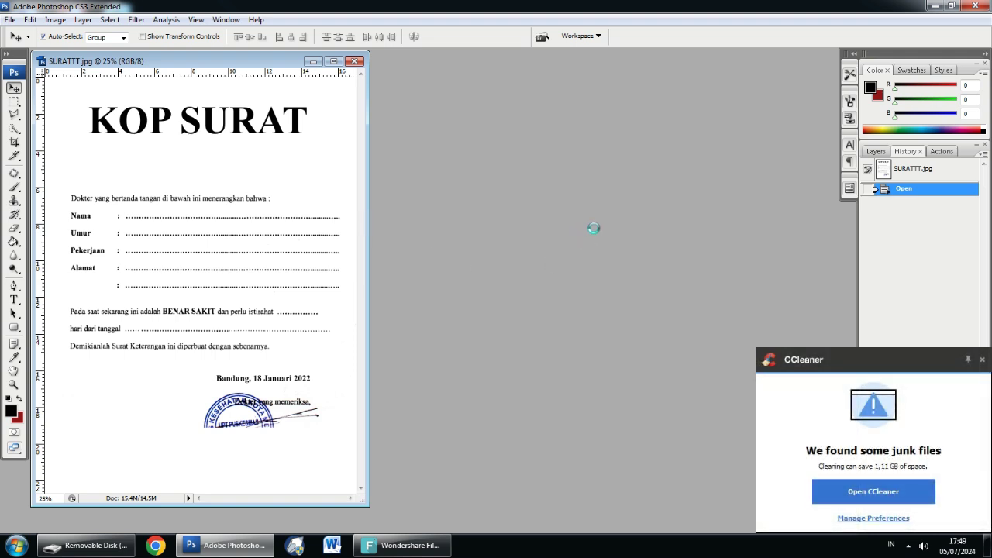
Dismiss the junk-files notification and choose SURATTT in Photoshop's Open dialog.
left_click(983, 361)
double_click(538, 286)
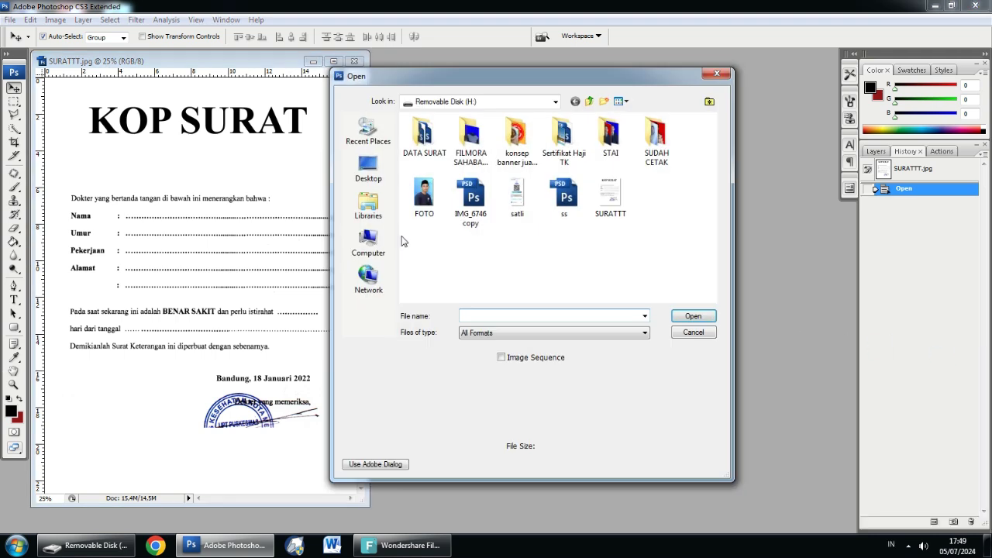
left_click(609, 203)
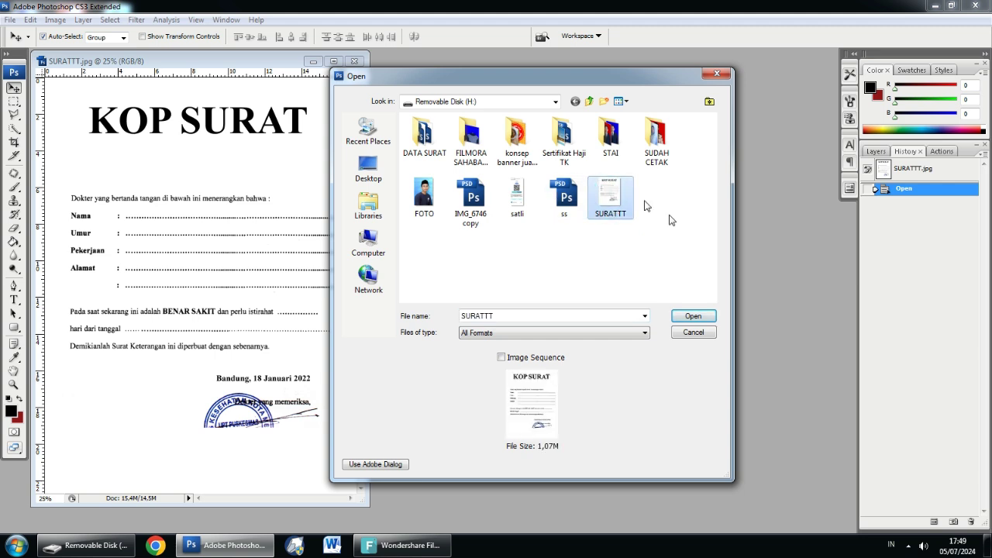
left_click(717, 74)
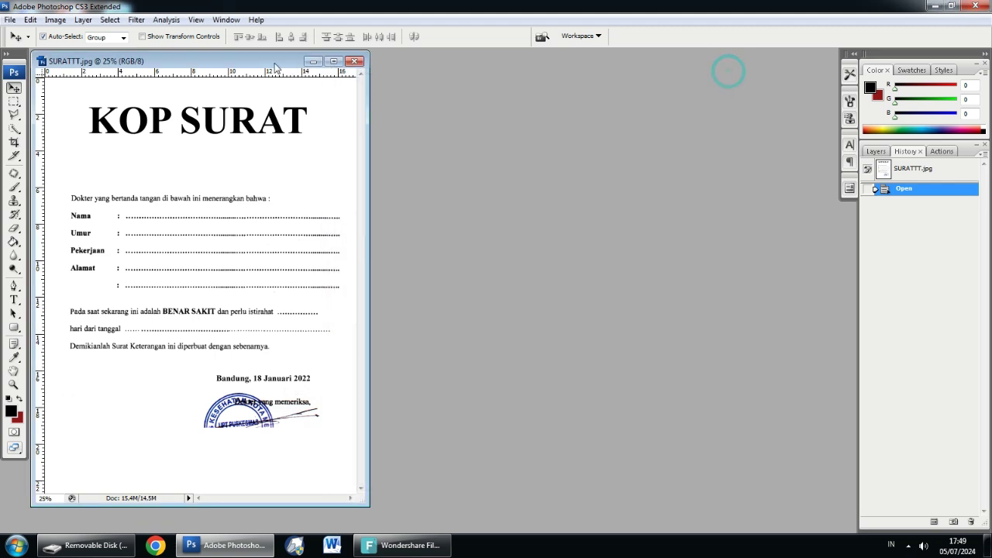
left_click_drag(315, 60, 276, 60)
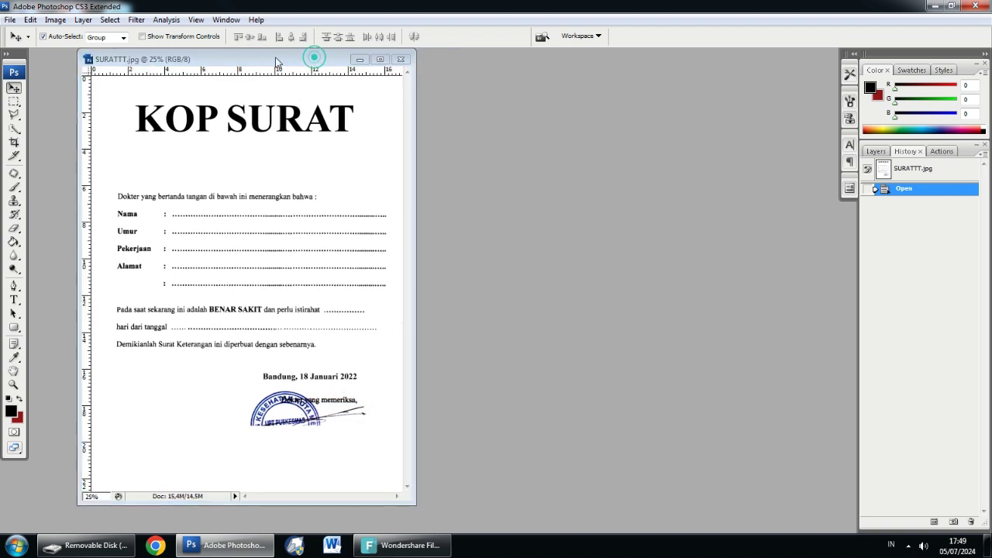
left_click(263, 180)
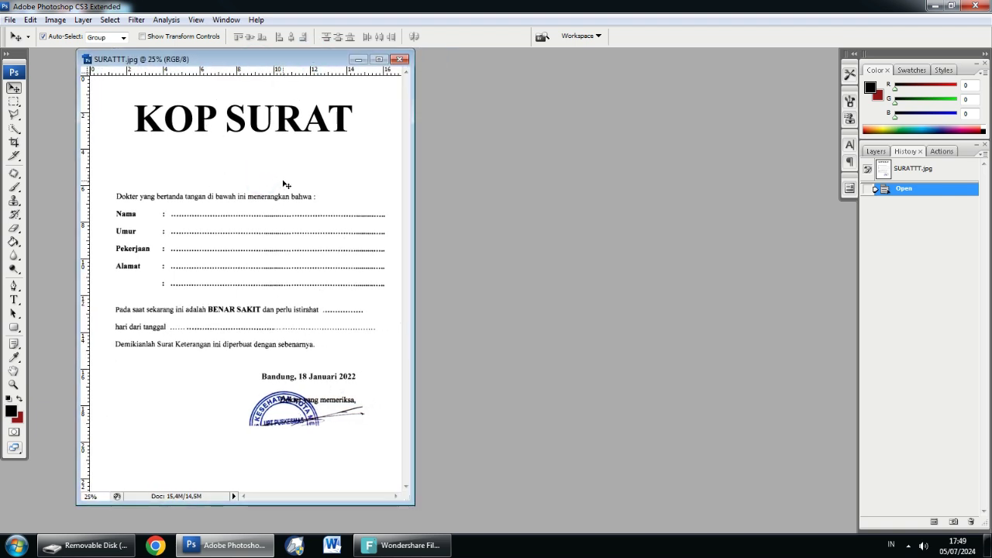
left_click(312, 268, "ctrl")
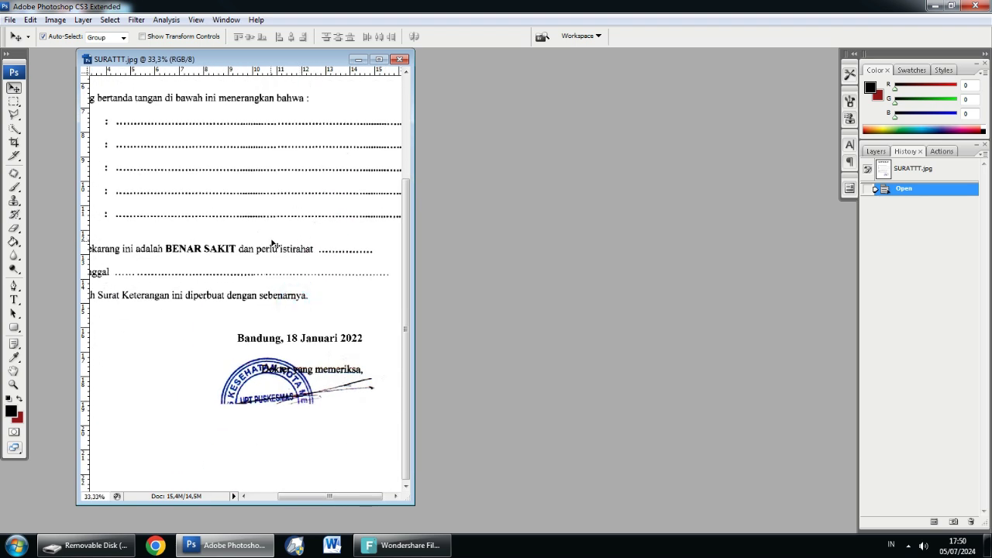
key("f")
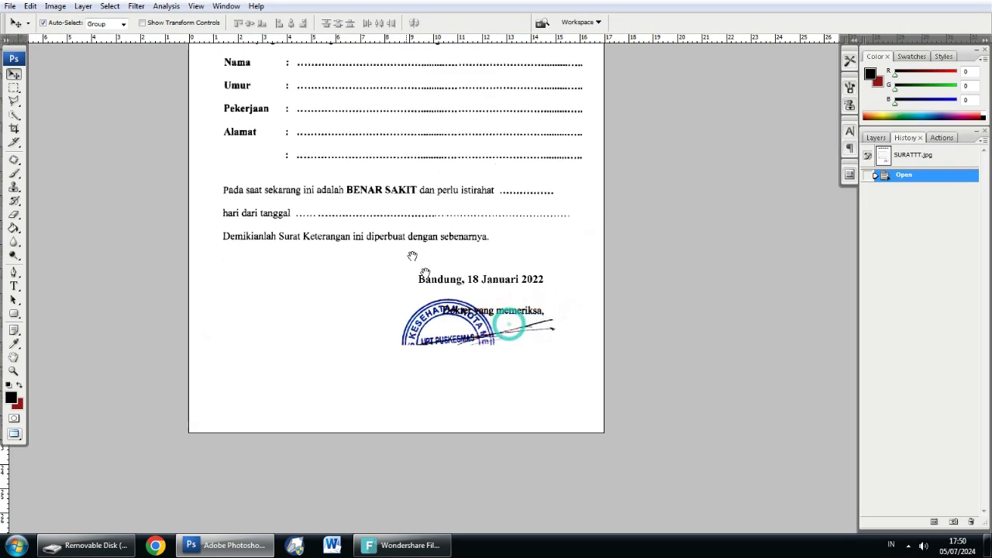
left_click(471, 291)
left_click(449, 271)
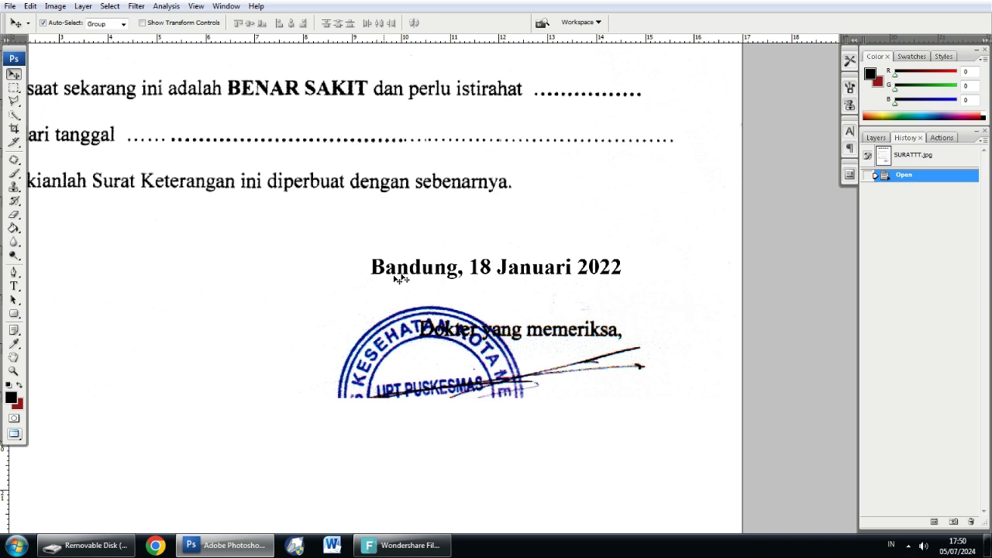
left_click_drag(381, 238, 346, 202)
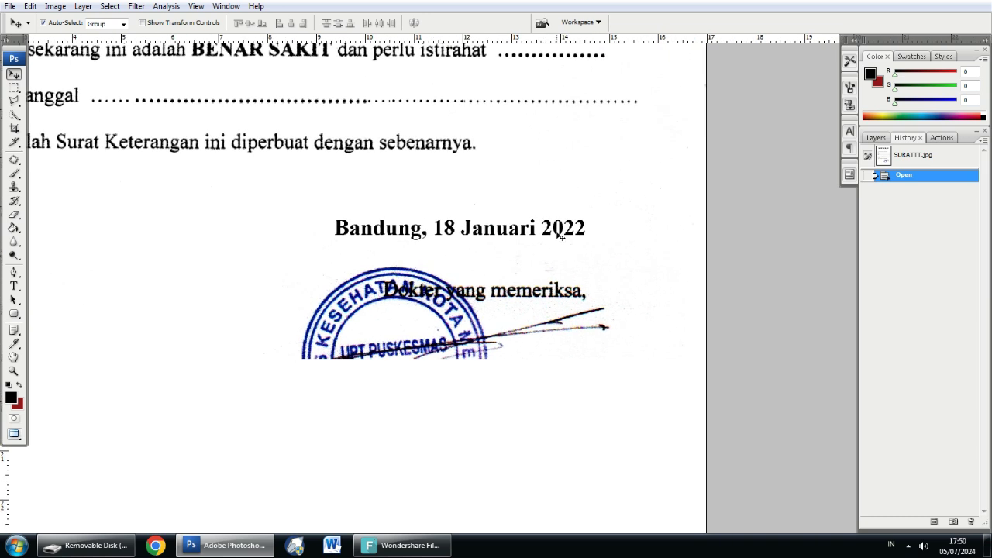
scroll(558, 232, "up", 1)
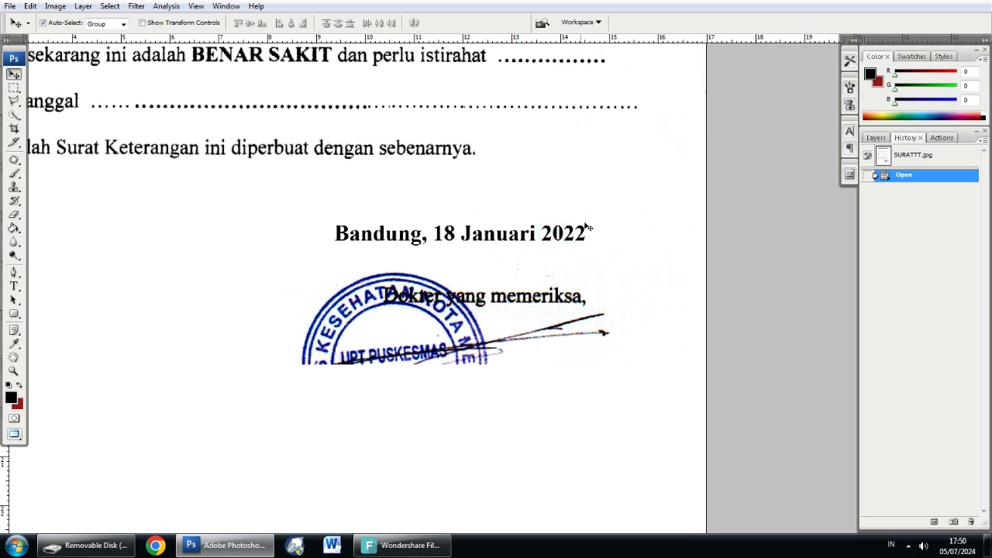
scroll(414, 216, "up", 1)
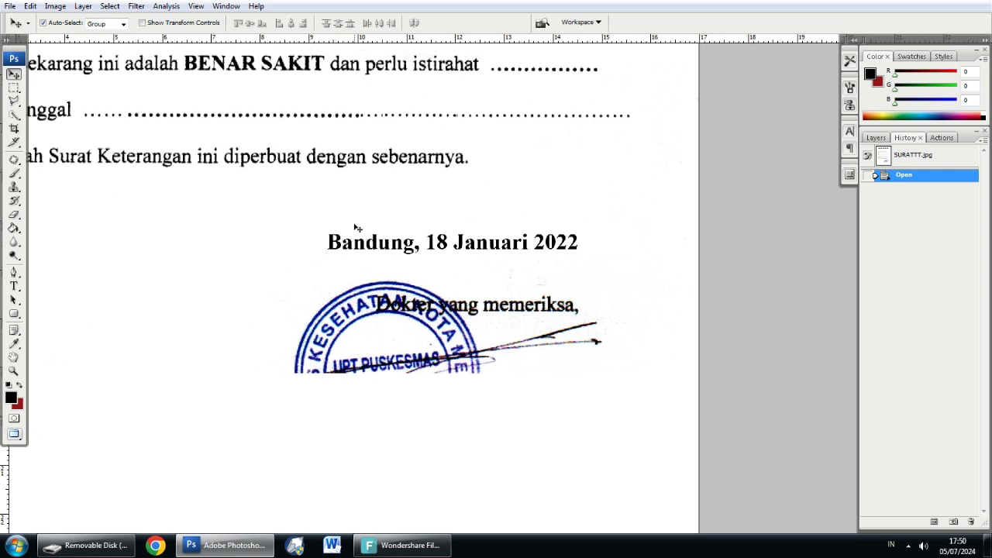
mouse_move(357, 213)
left_mouse_down()
mouse_move(370, 219)
mouse_move(354, 210)
left_mouse_up()
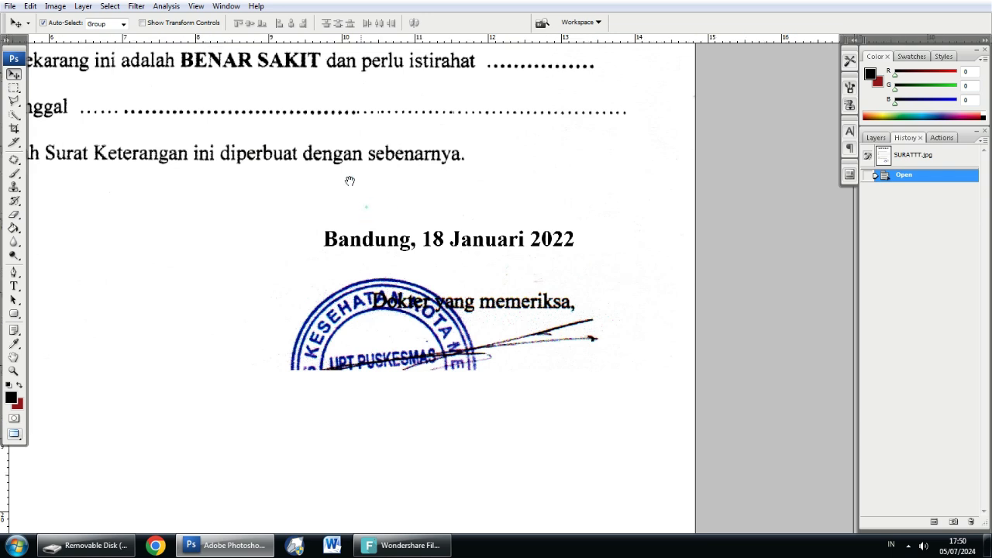
key("ctrl+plus")
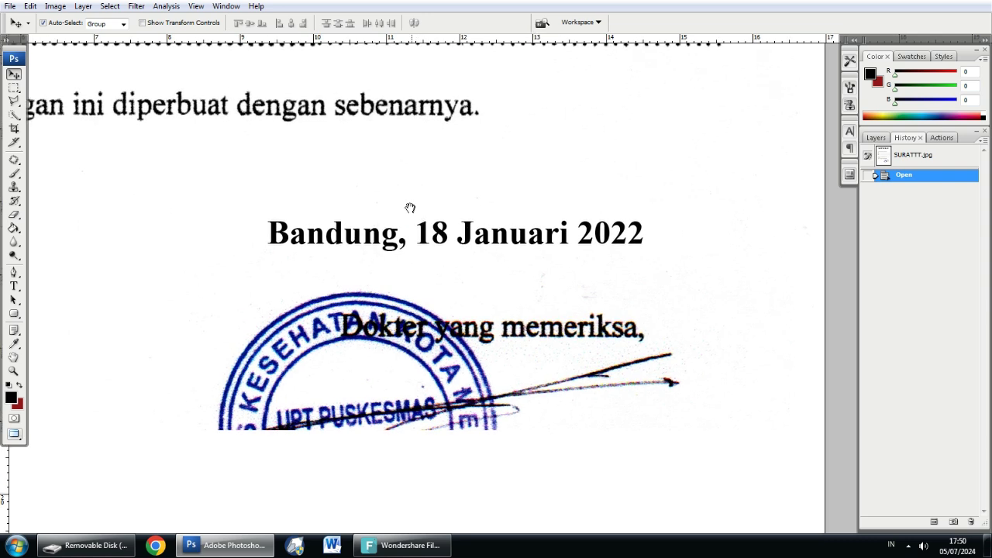
left_click_drag(409, 206, 401, 199)
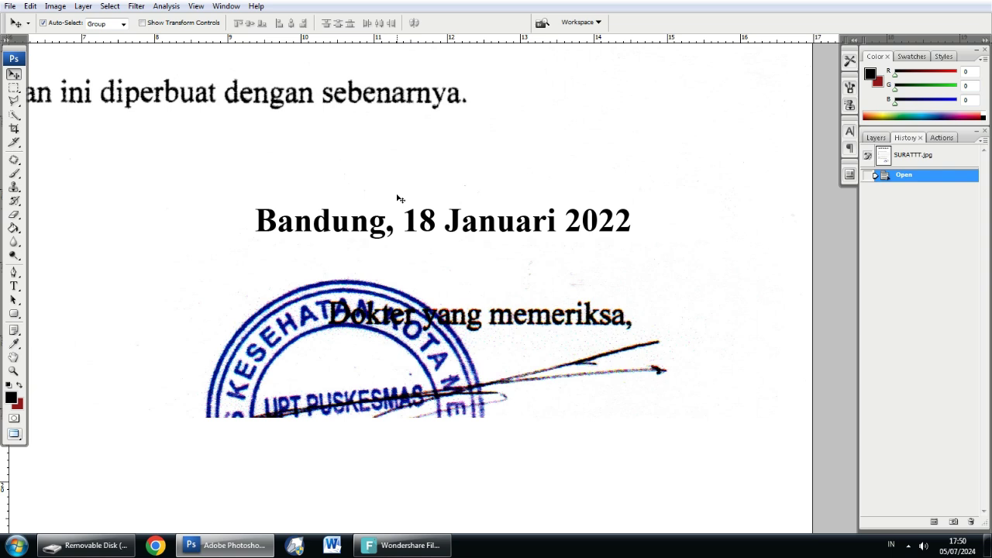
left_click_drag(381, 191, 375, 186)
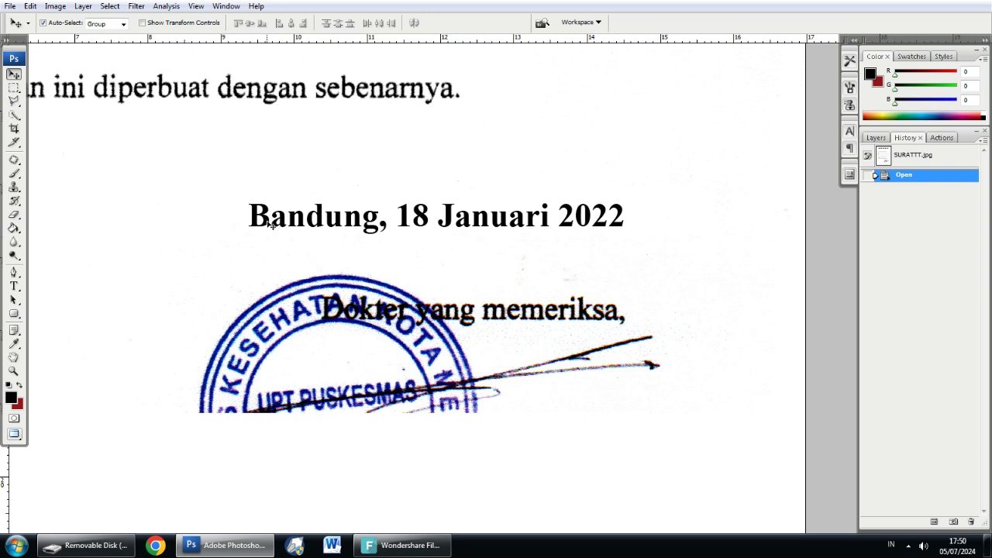
left_click_drag(301, 225, 350, 227)
left_click(387, 211, "alt")
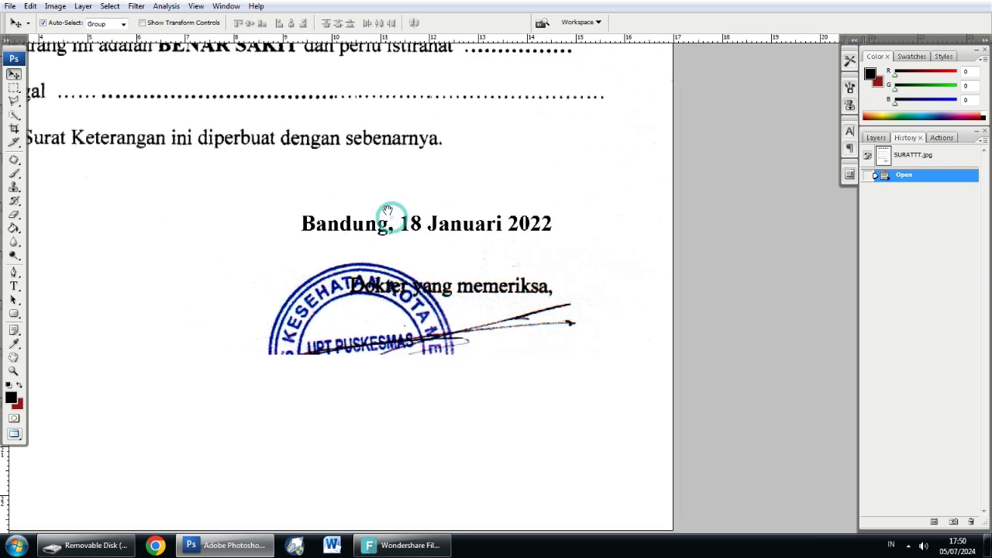
left_click(405, 188, "ctrl")
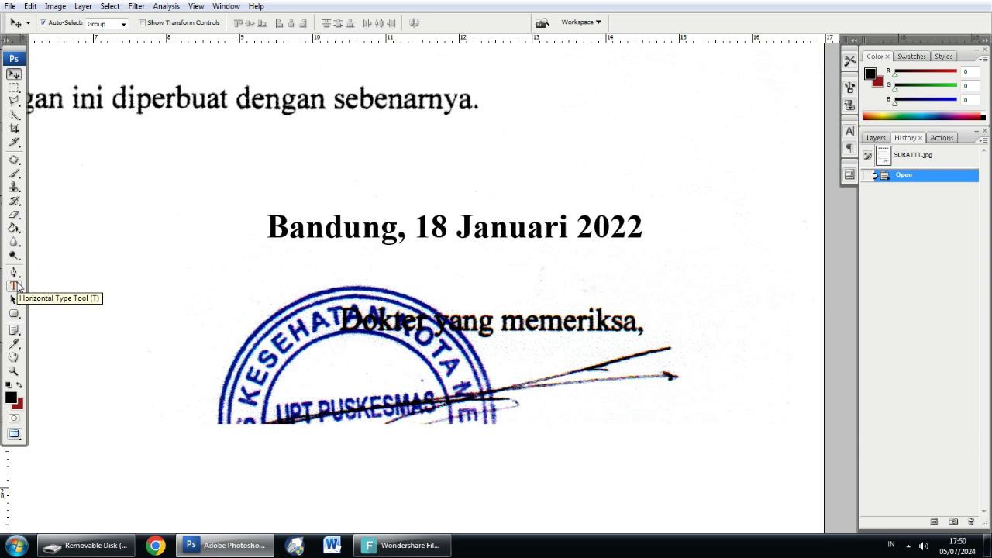
Start a new text line above the old date with 'Band' using the Horizontal Type Tool.
left_click(15, 287)
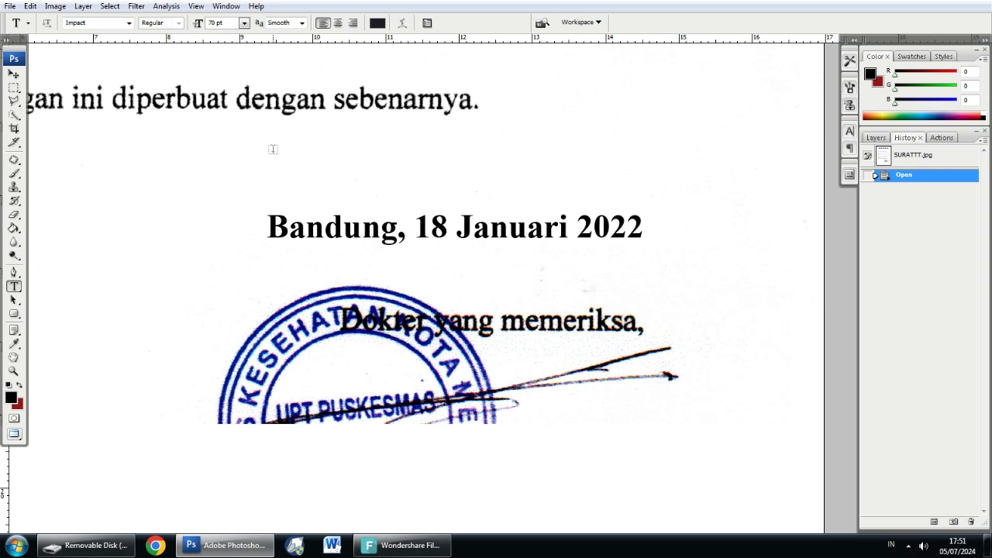
left_click(276, 172)
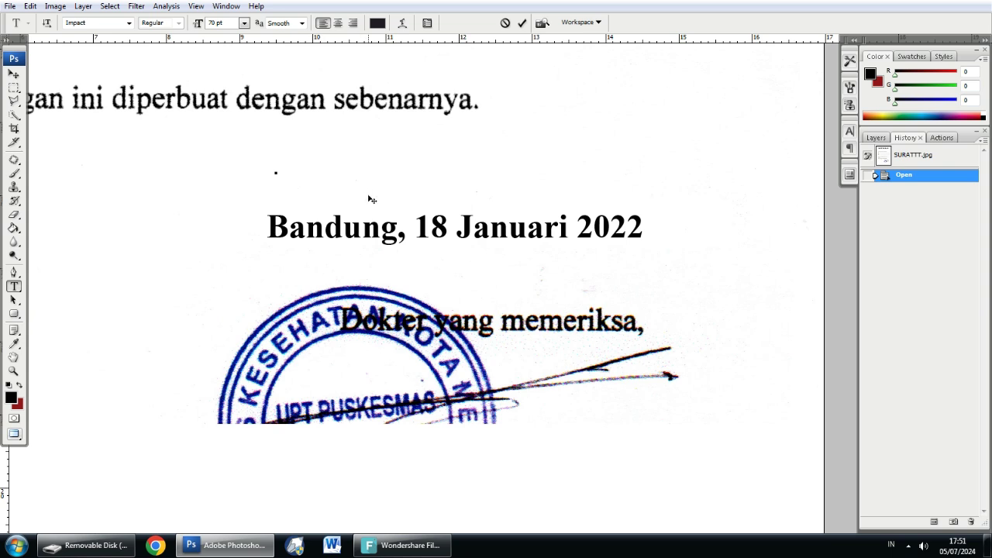
scroll(357, 270, "down", 1)
scroll(356, 270, "up", 2)
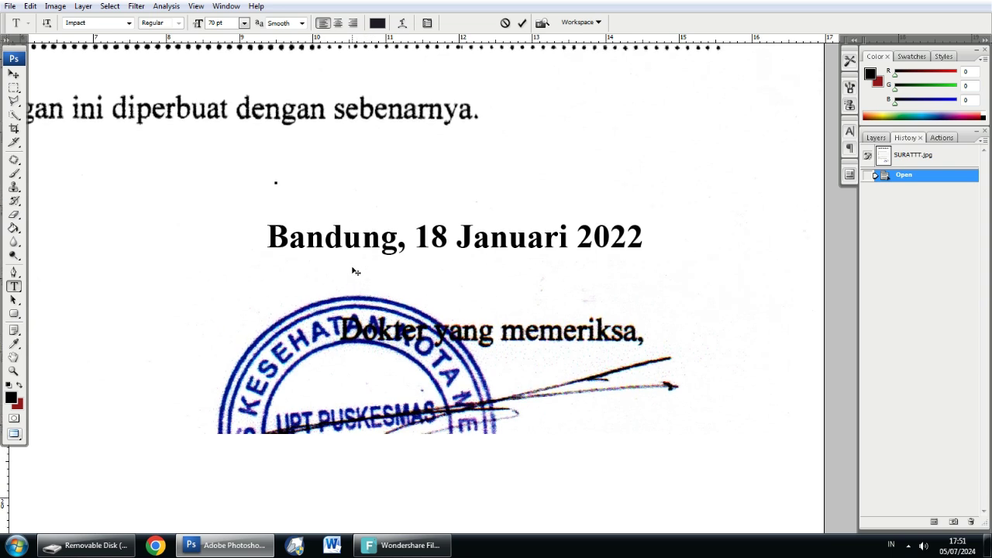
scroll(354, 268, "up", 1)
scroll(354, 268, "up", 1)
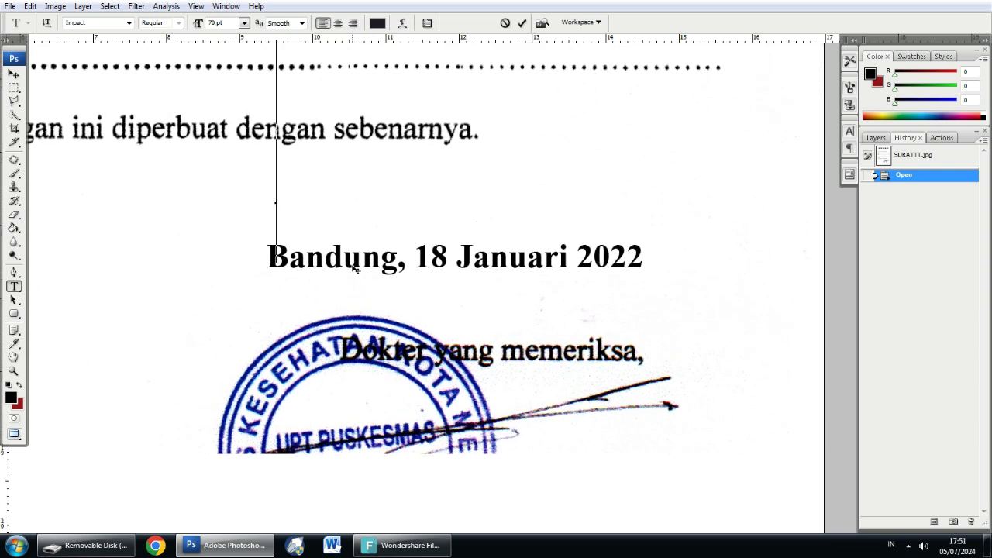
type("B")
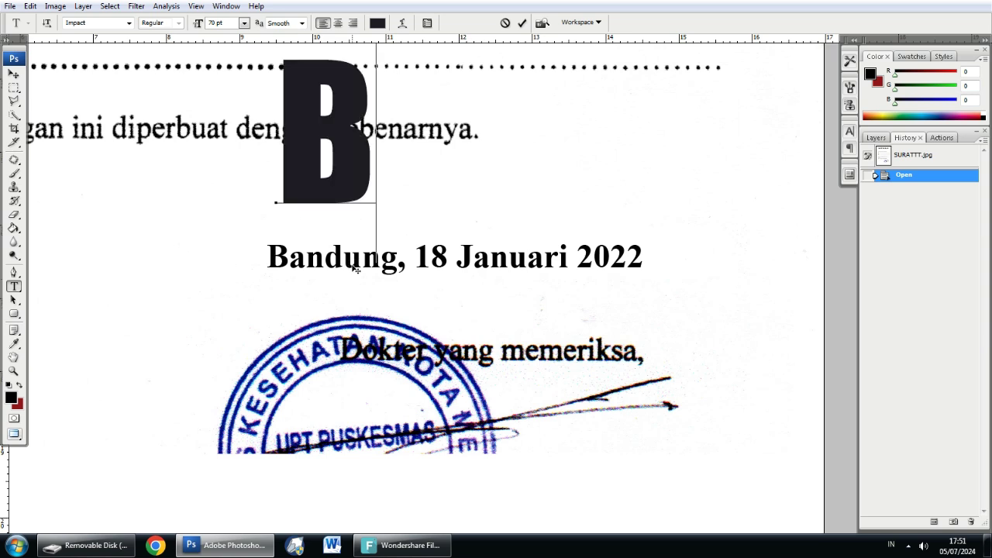
type("and")
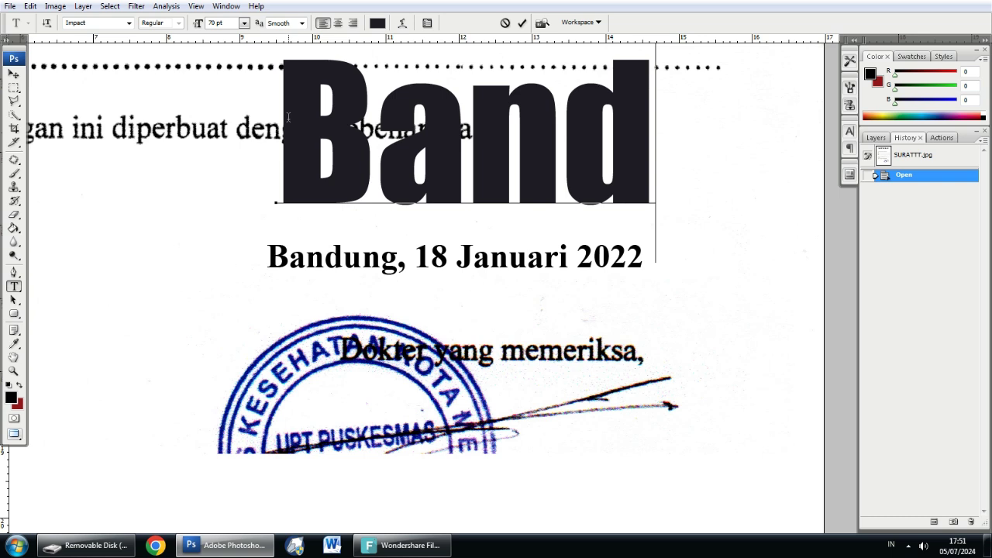
Set the text font to Times New Roman at 14 pt.
left_click_drag(288, 117, 655, 124)
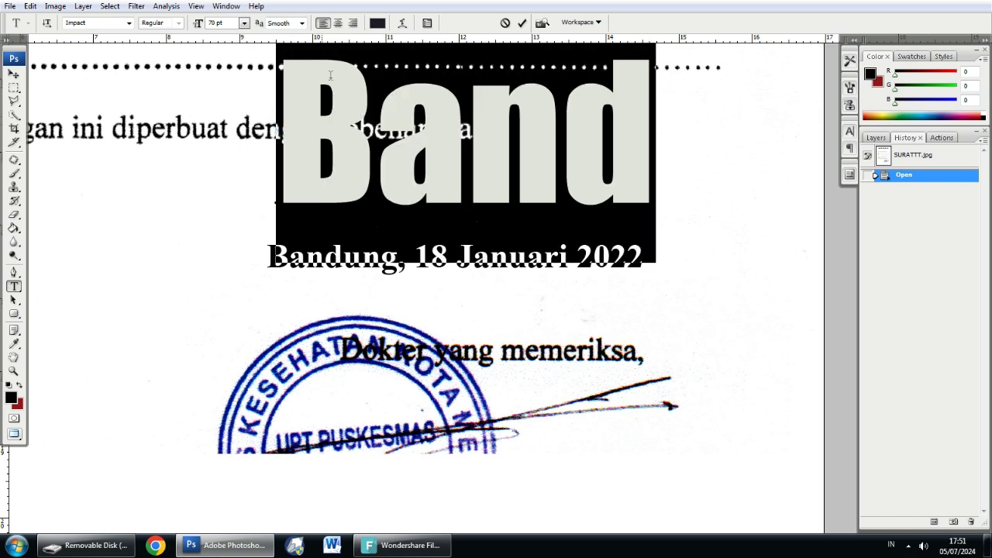
left_click(118, 21)
type("imes New Roman")
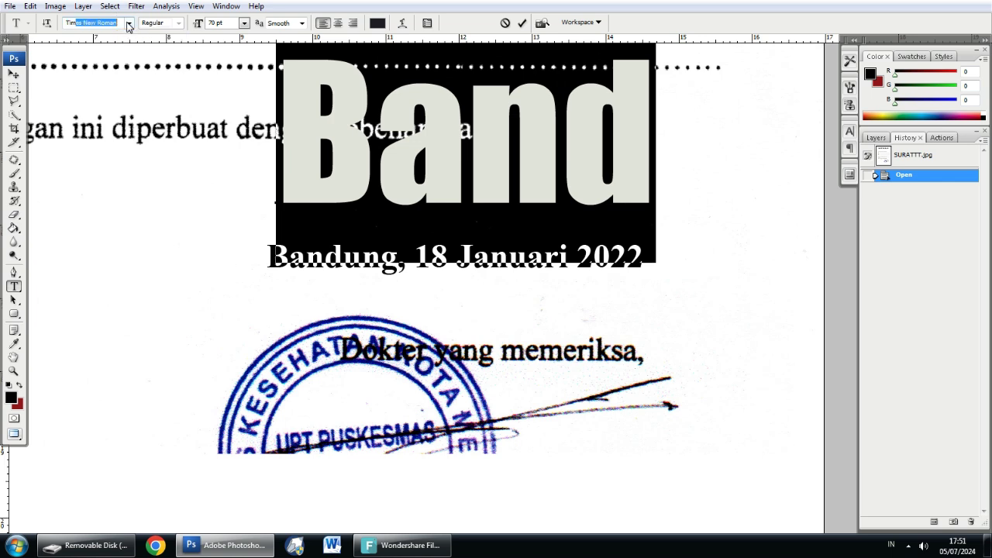
left_click(129, 22)
left_click(129, 37)
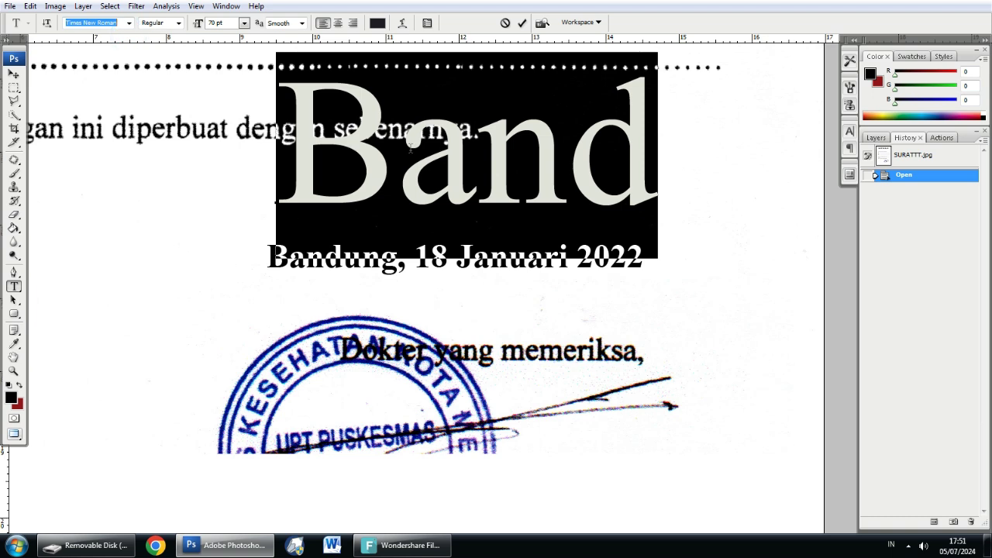
left_click(227, 23)
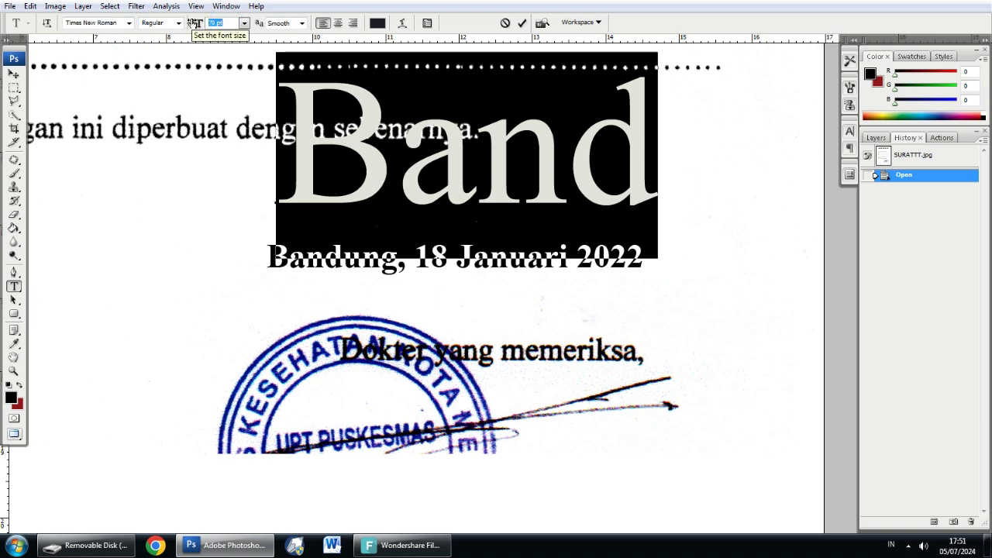
type("14")
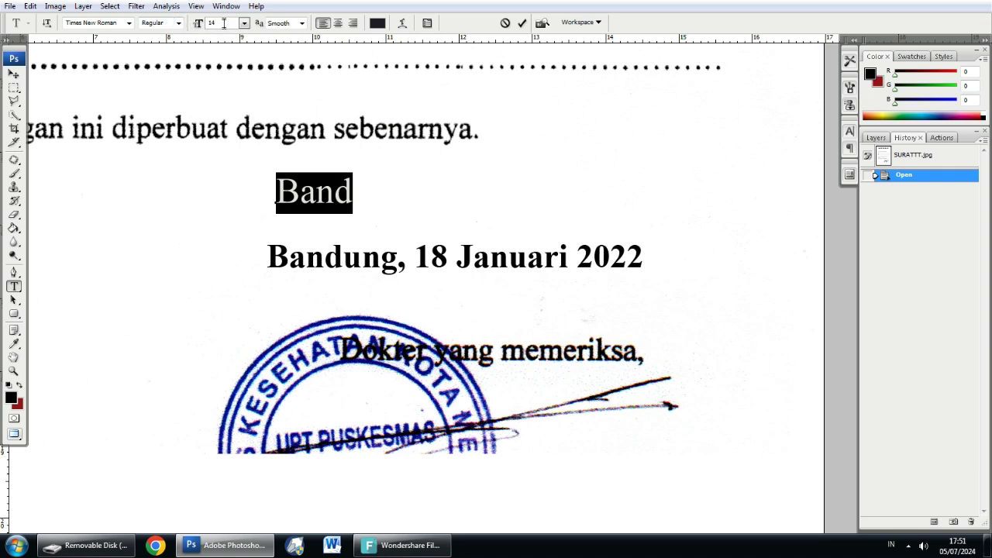
Complete the line to read 'Bandung, 05 Juli 2024' and select it.
left_click(352, 183)
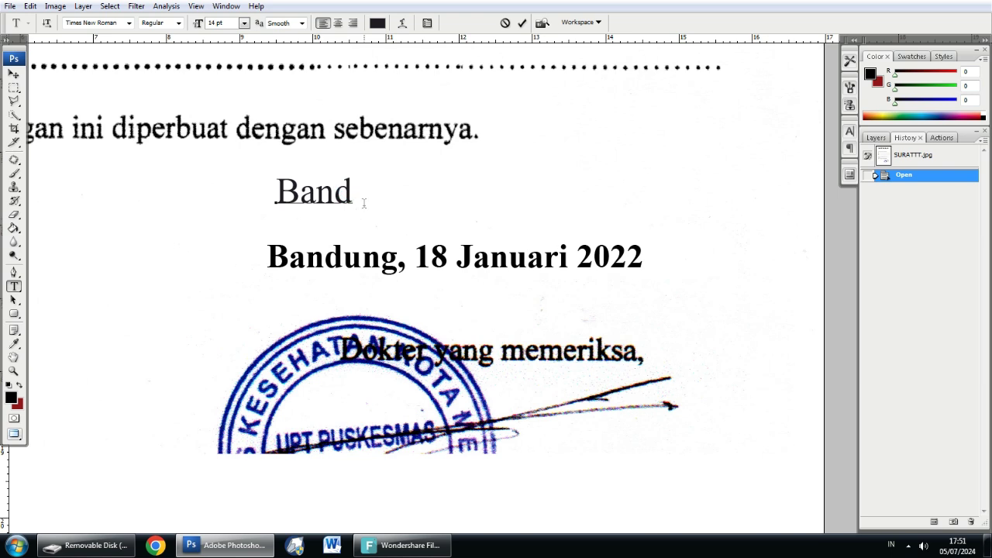
type("ung")
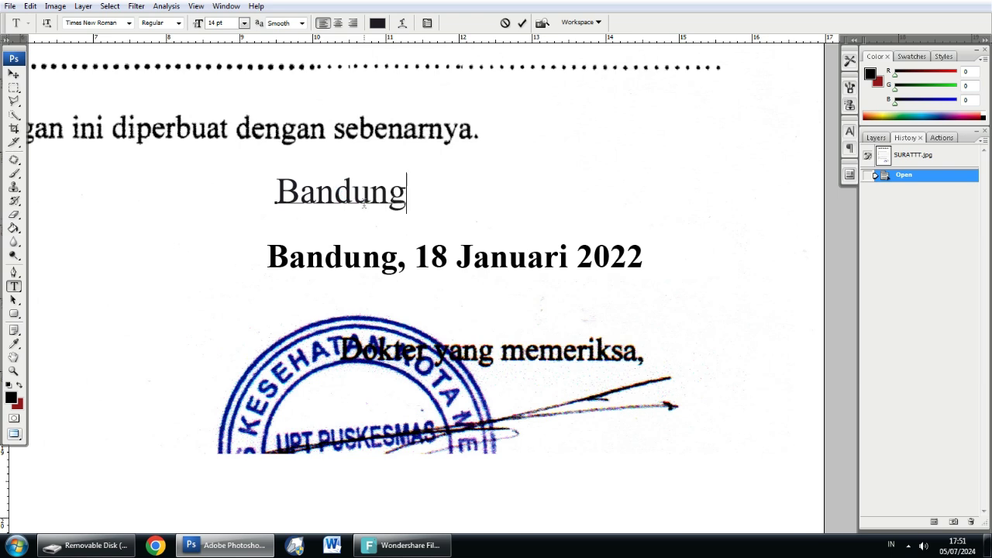
type(", ")
type("05 ")
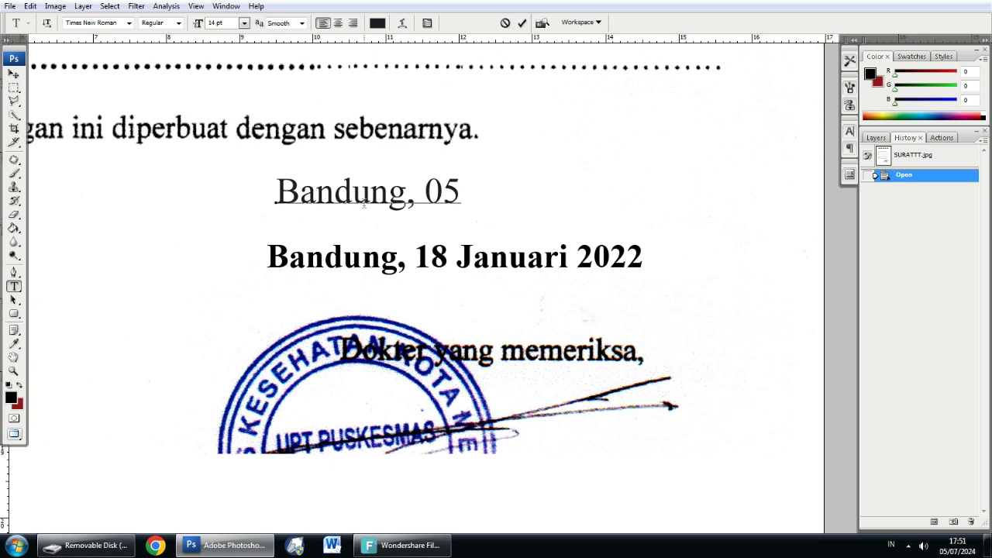
type("Juli 2024")
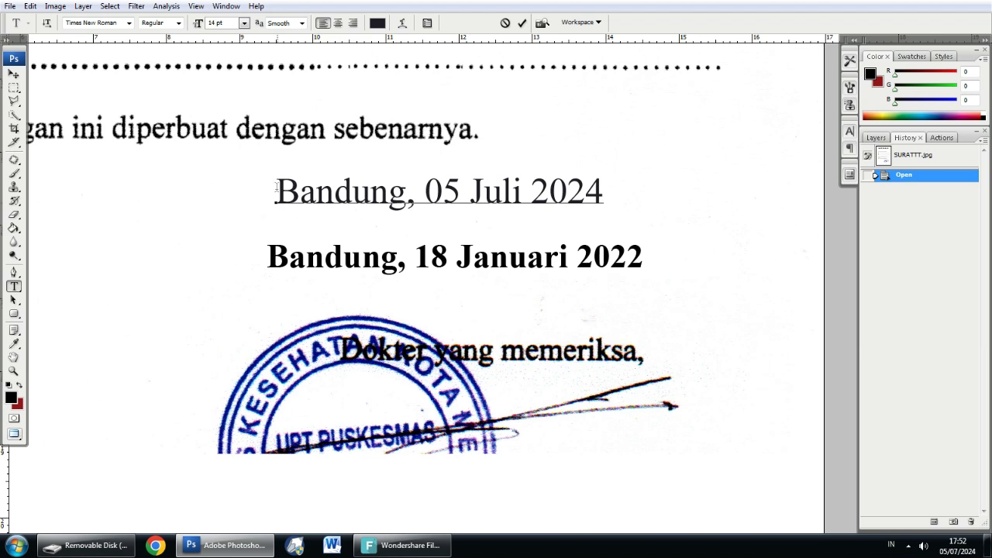
left_click_drag(277, 186, 606, 163)
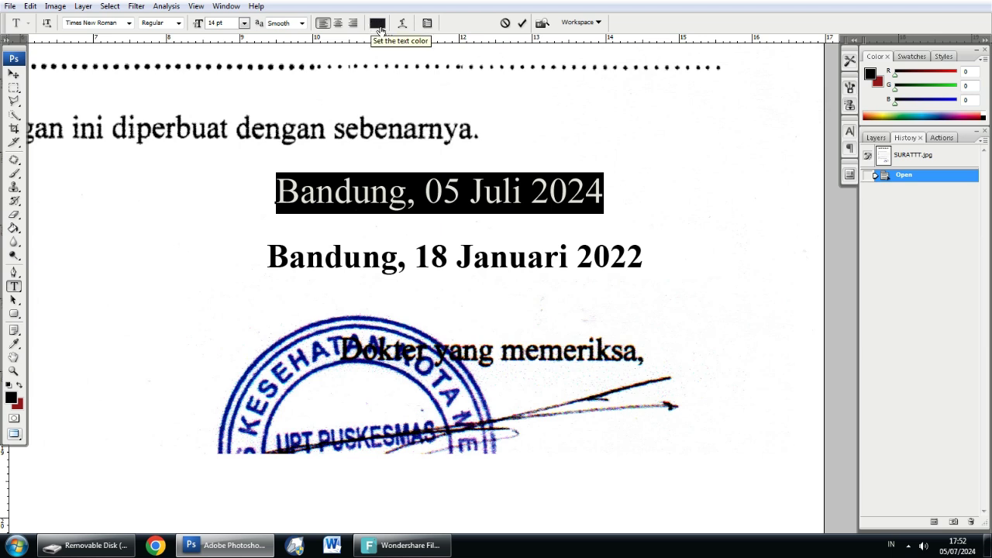
Set the date text colour to R, G, B = 1 (hex 010101).
left_click(378, 24)
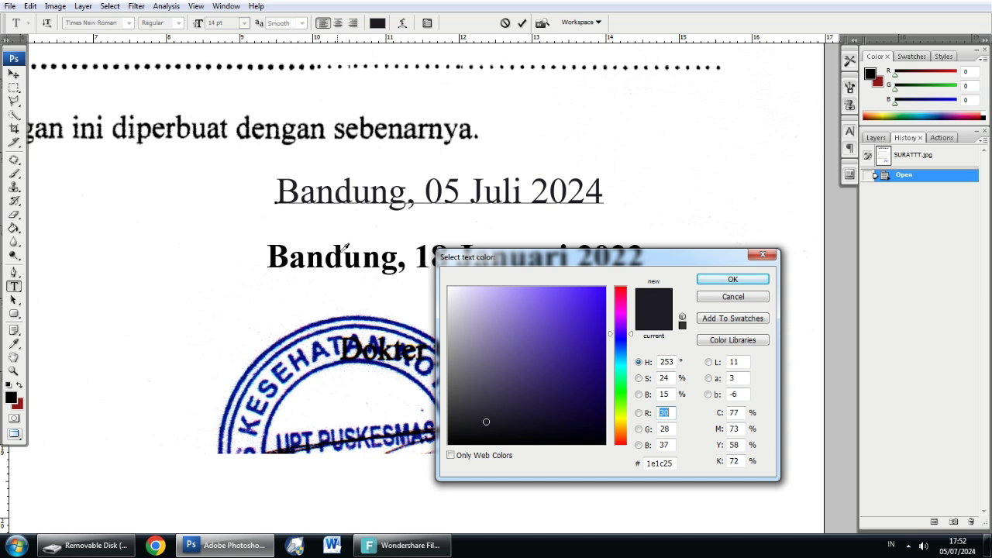
type("1")
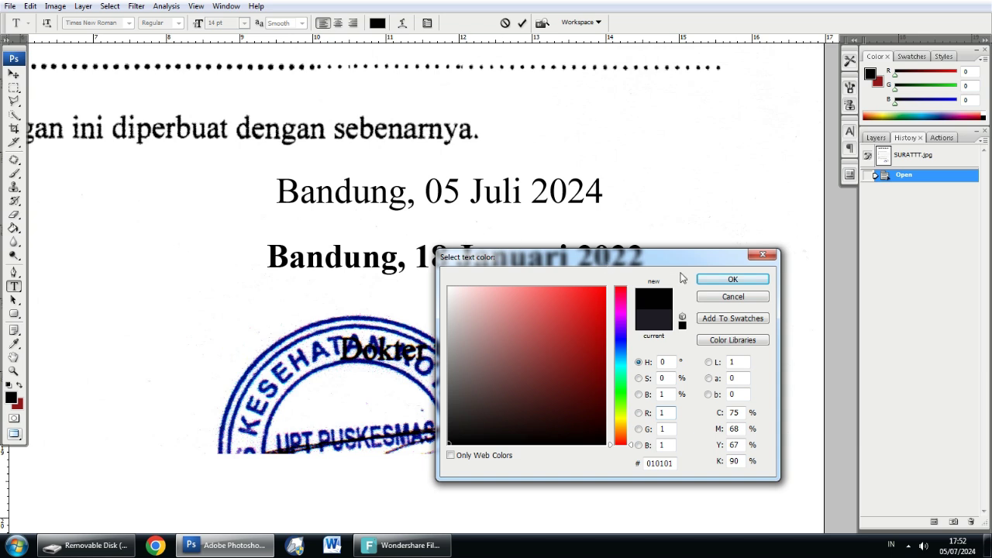
left_click(709, 286)
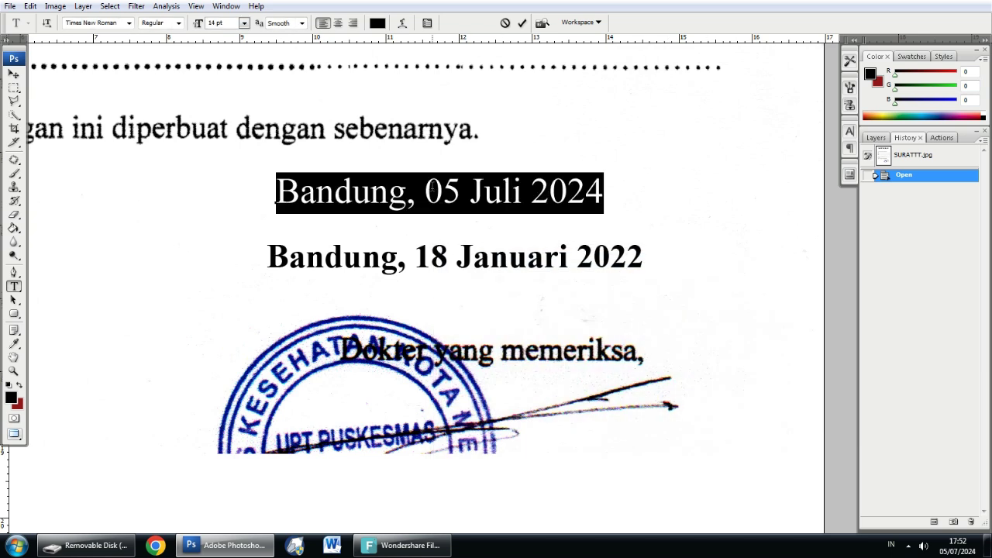
left_click(397, 190)
left_click_drag(278, 189, 604, 190)
left_click(614, 188)
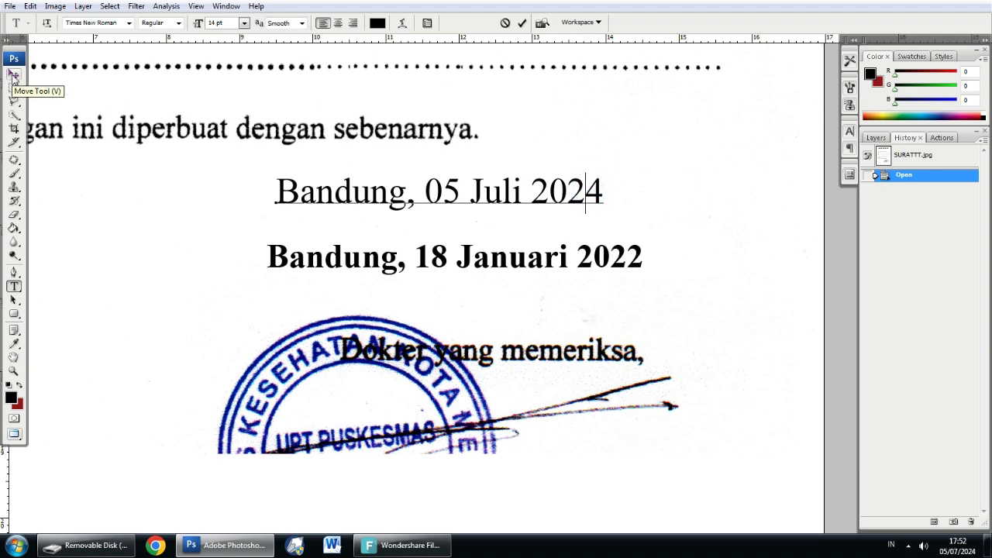
Nudge the 'Bandung, 05 Juli 2024' line slightly down-left and reselect its text.
left_click(13, 74)
mouse_move(349, 193)
left_mouse_down()
mouse_move(339, 245)
mouse_move(356, 260)
mouse_move(351, 228)
mouse_move(335, 228)
mouse_move(587, 238)
mouse_move(360, 253)
mouse_move(381, 242)
mouse_move(306, 204)
mouse_move(336, 200)
left_mouse_up()
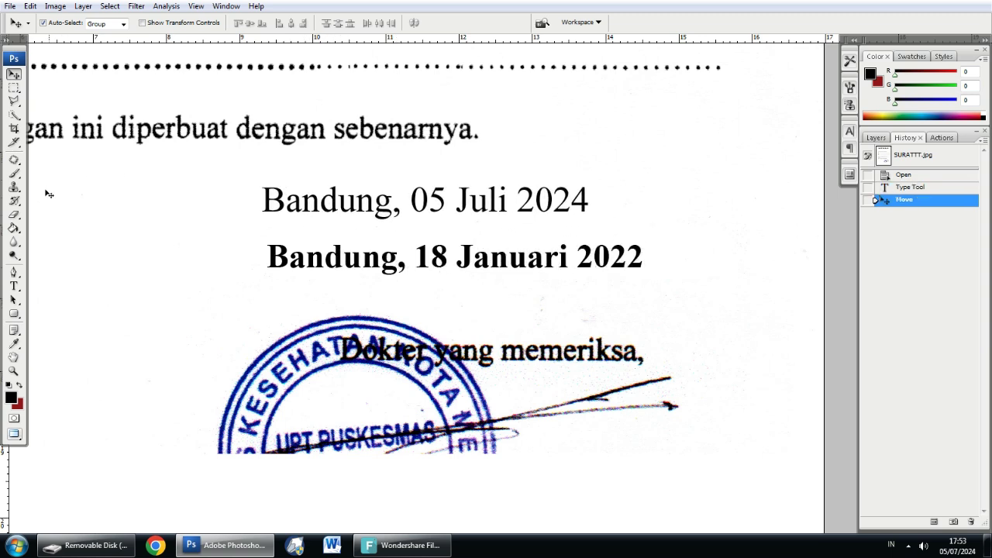
left_click(14, 286)
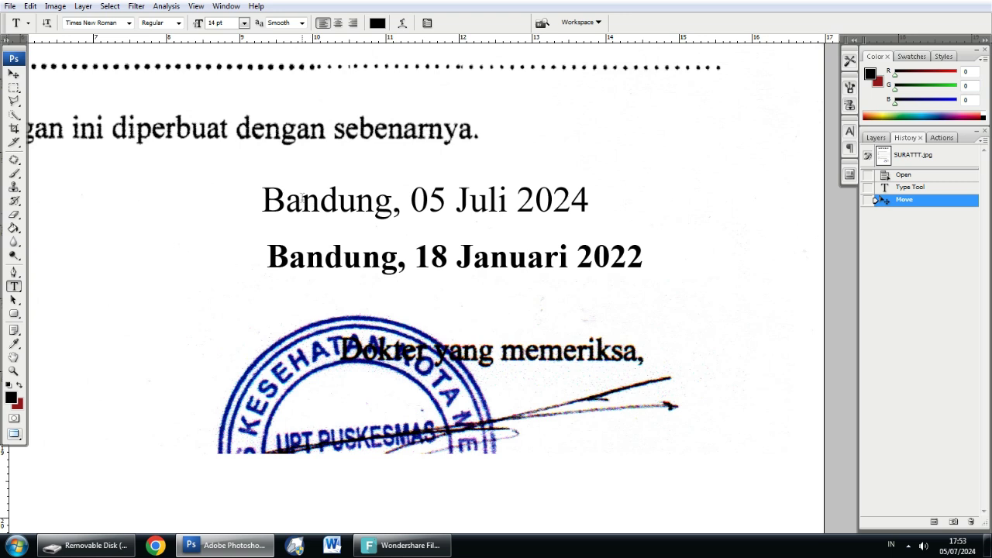
left_click_drag(262, 199, 590, 199)
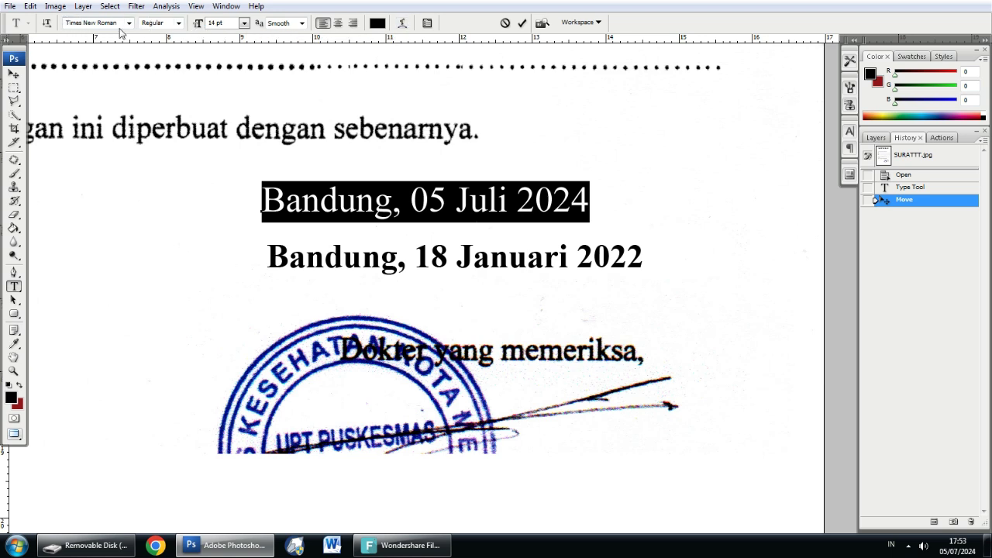
Reduce the date text to 13 pt and move it just above the 2022 line.
left_click(229, 25)
key("Down")
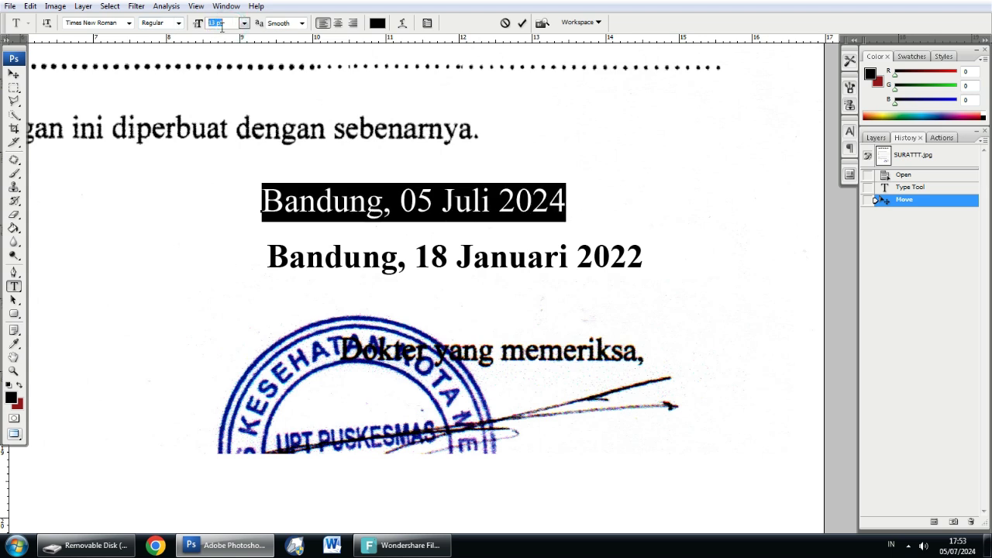
left_click(417, 200)
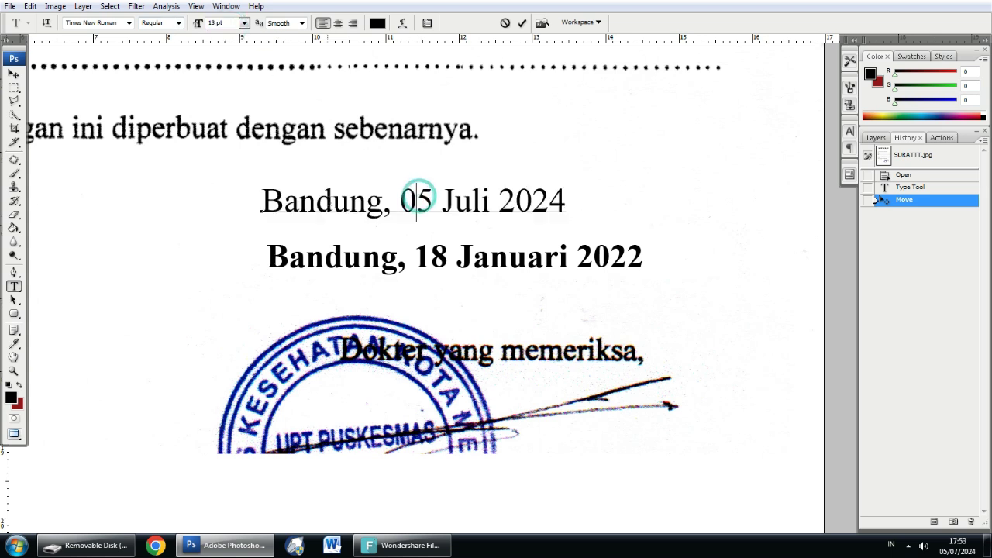
left_click(14, 74)
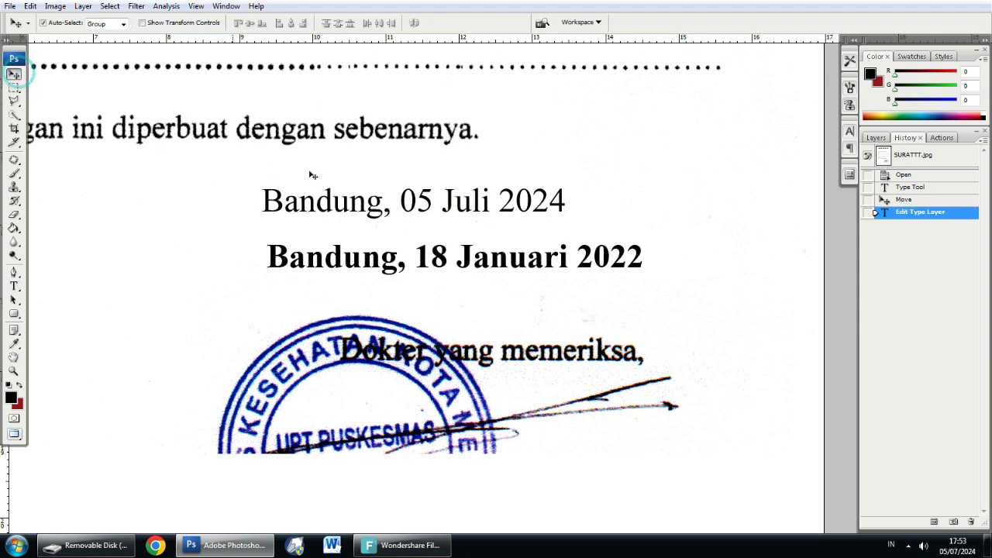
left_click_drag(338, 203, 344, 263)
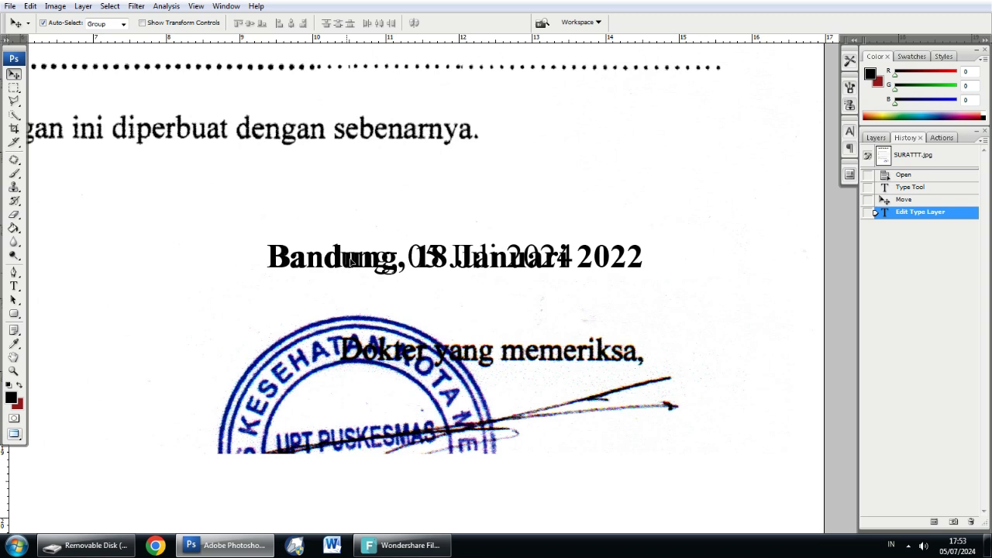
mouse_move(344, 262)
left_mouse_down()
mouse_move(453, 230)
mouse_move(344, 215)
left_mouse_up()
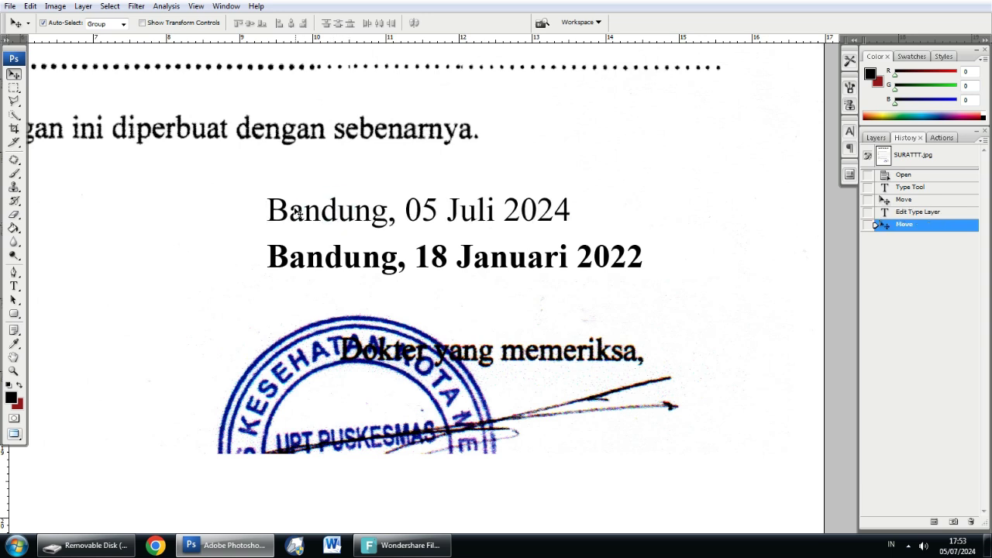
Make the date text Bold and reposition it just above the 2022 date.
left_click(14, 285)
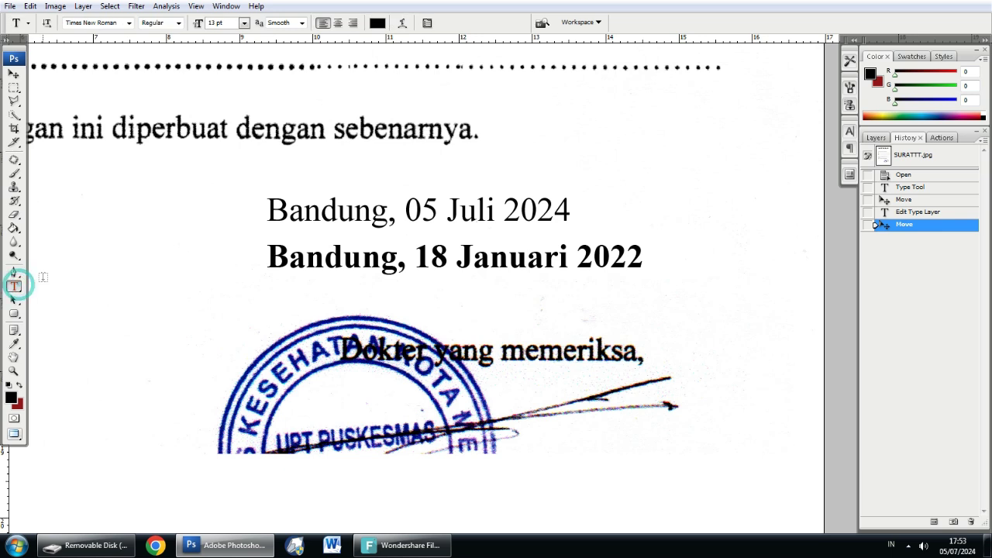
left_click_drag(269, 205, 575, 207)
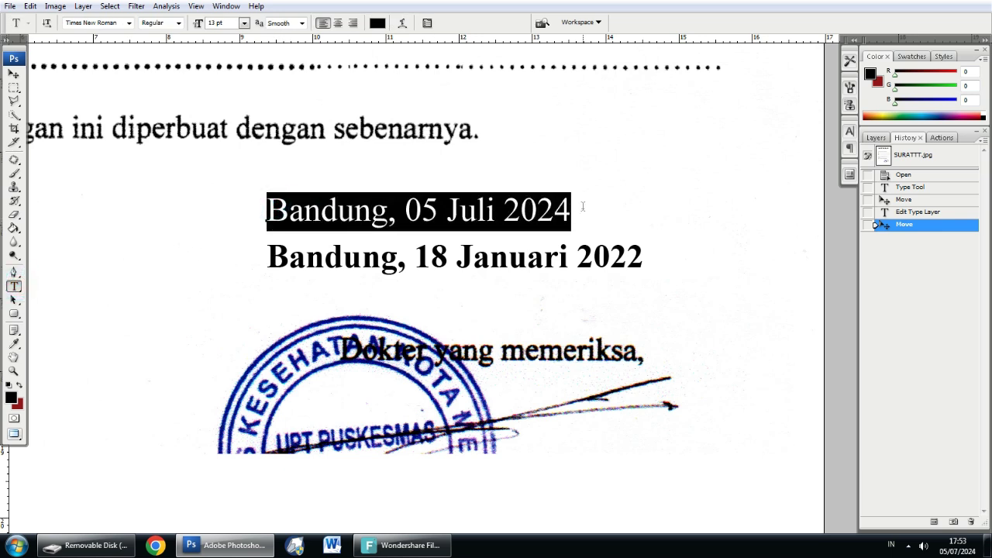
left_click(177, 23)
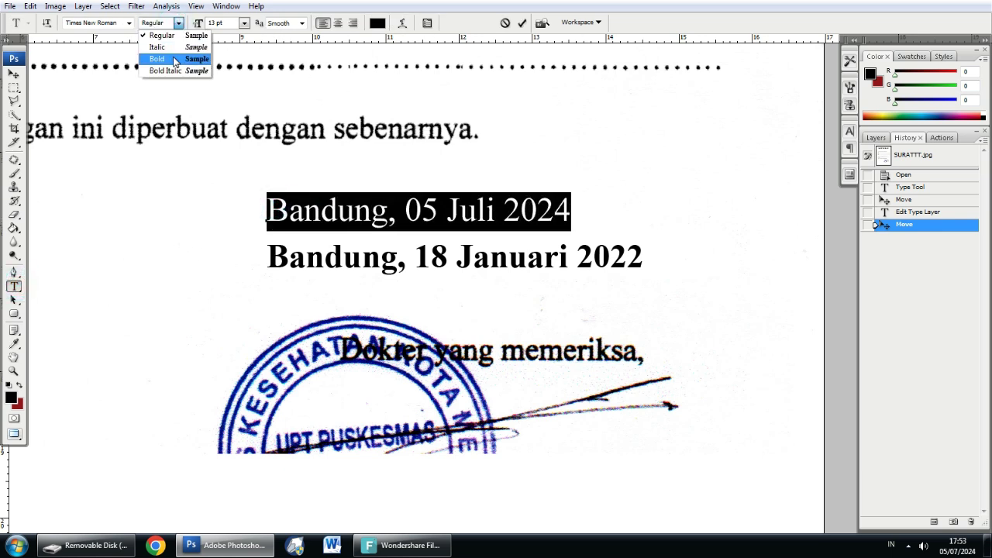
left_click(159, 58)
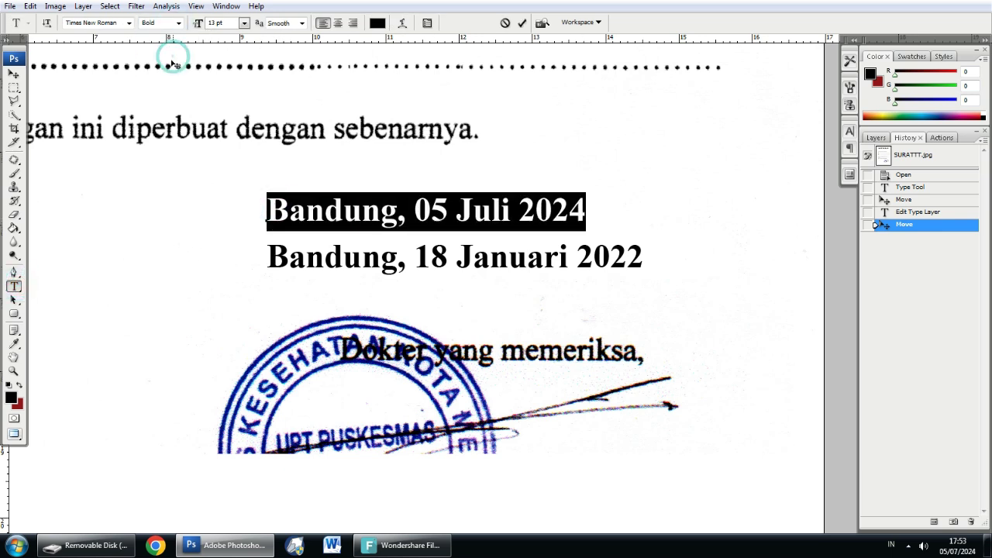
left_click(15, 75)
mouse_move(349, 221)
left_mouse_down()
mouse_move(373, 235)
mouse_move(350, 263)
left_mouse_up()
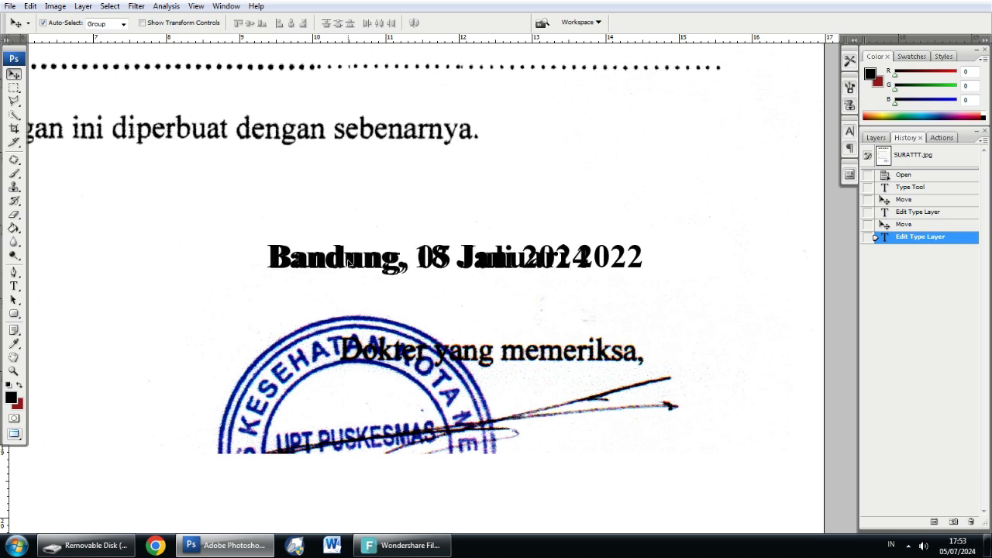
mouse_move(349, 263)
left_mouse_down()
mouse_move(370, 215)
mouse_move(345, 262)
mouse_move(343, 207)
left_mouse_up()
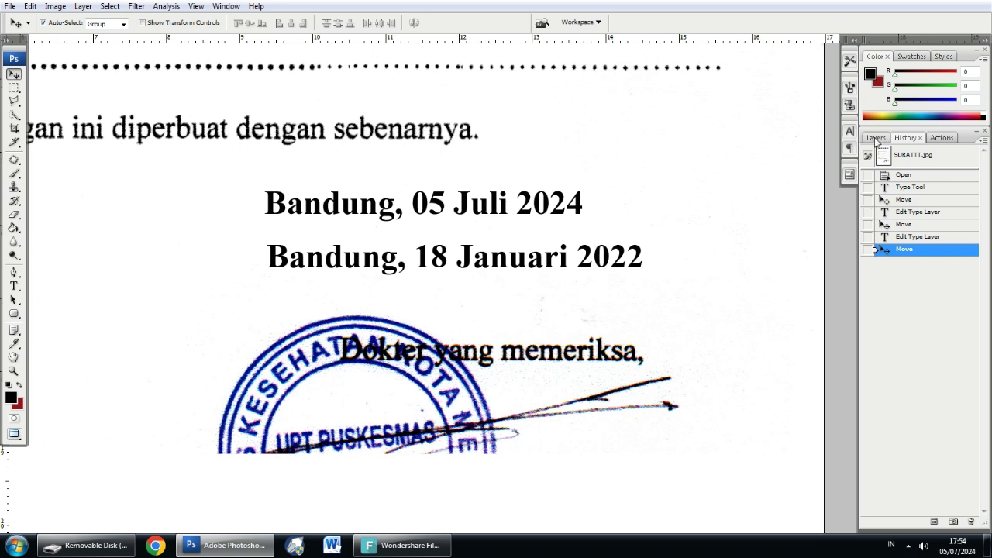
Show the Layers panel and switch between the date text layer and Background.
left_click(875, 137)
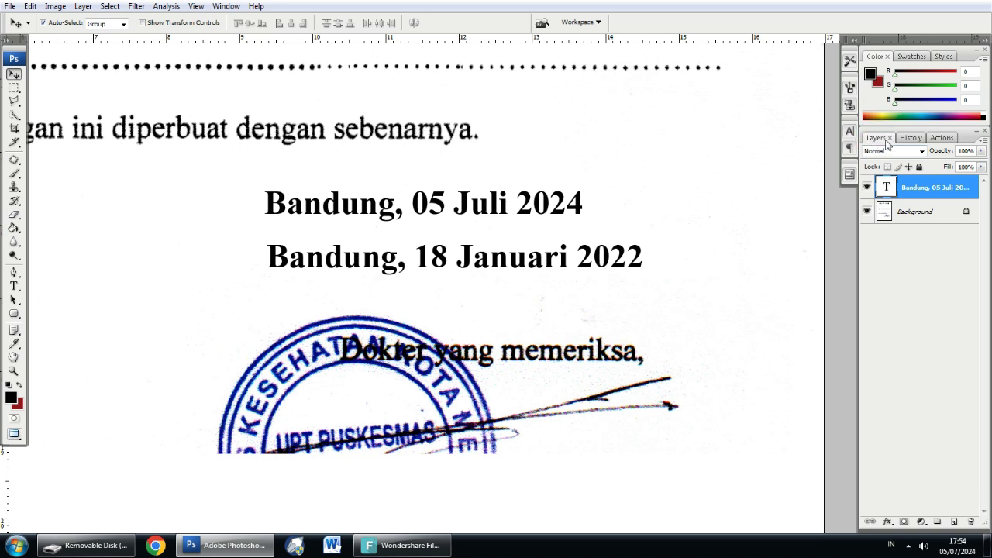
left_click(225, 8)
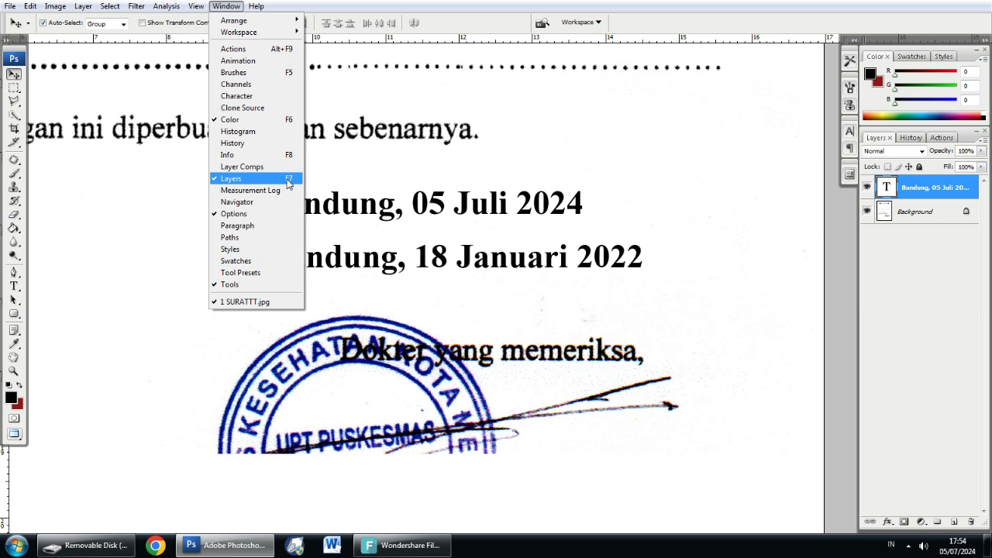
left_click(874, 138)
left_click(925, 210)
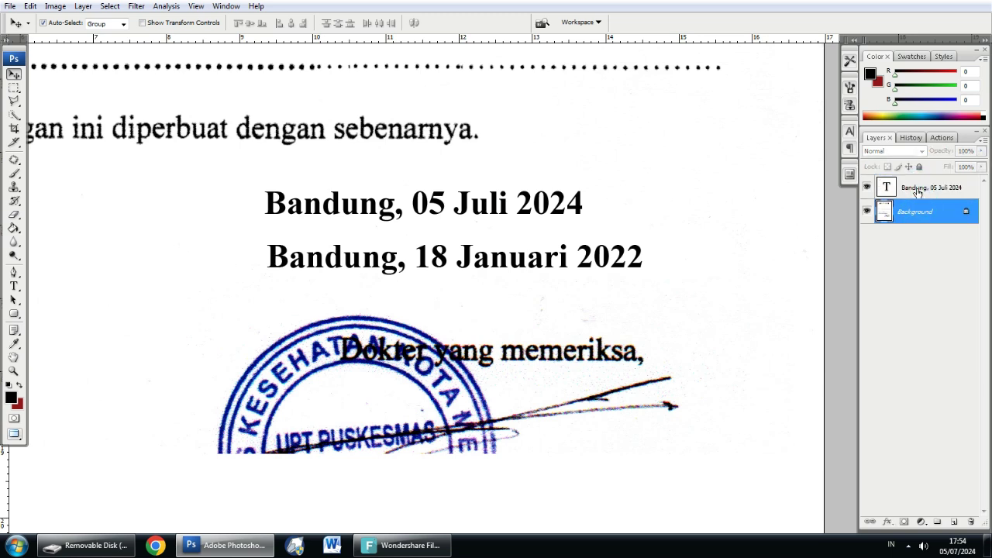
left_click(916, 193)
left_click(922, 213)
Drag the date text layer onto the old 'Bandung, 18 Januari 2022' line, then select Background.
left_click(909, 187)
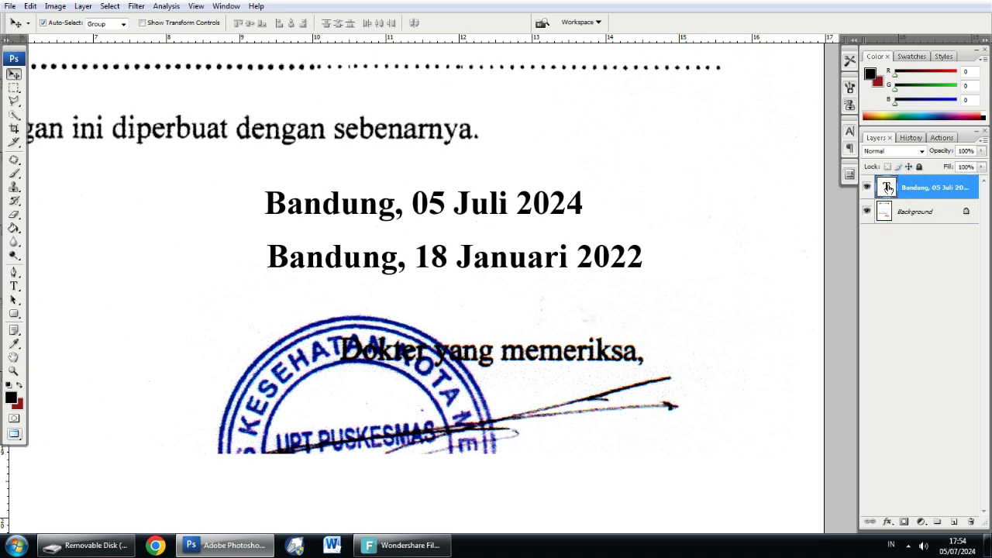
left_click(914, 209)
left_click(910, 189)
left_click(921, 211)
left_click(916, 191)
mouse_move(339, 204)
left_mouse_down()
mouse_move(352, 237)
mouse_move(338, 259)
left_mouse_up()
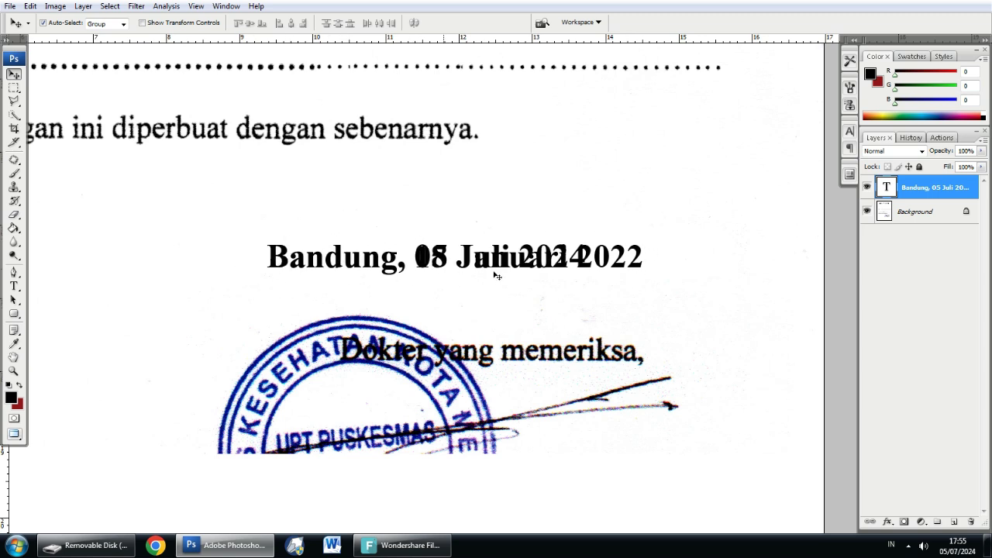
left_click(938, 212)
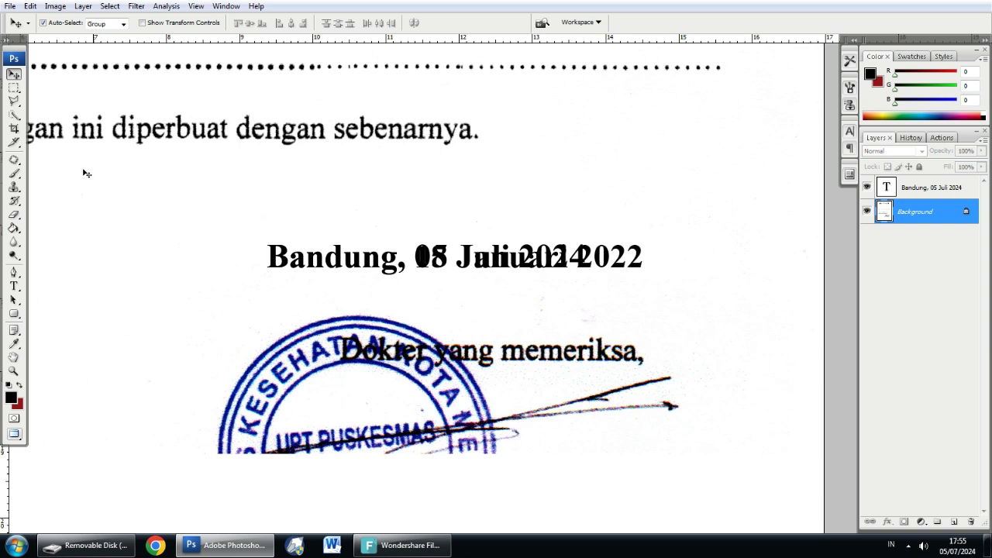
Patch the old 2022 date with blank paper using the Patch Tool, then deselect.
left_click(13, 163)
left_click(14, 163)
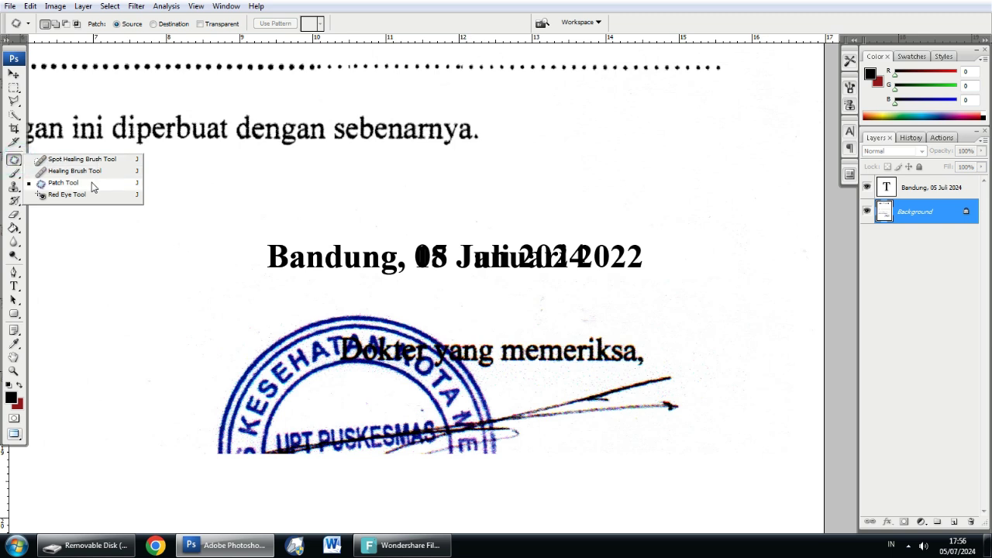
left_click(90, 182)
mouse_move(334, 234)
left_mouse_down()
mouse_move(293, 266)
mouse_move(476, 270)
mouse_move(660, 238)
mouse_move(390, 219)
mouse_move(343, 231)
left_mouse_up()
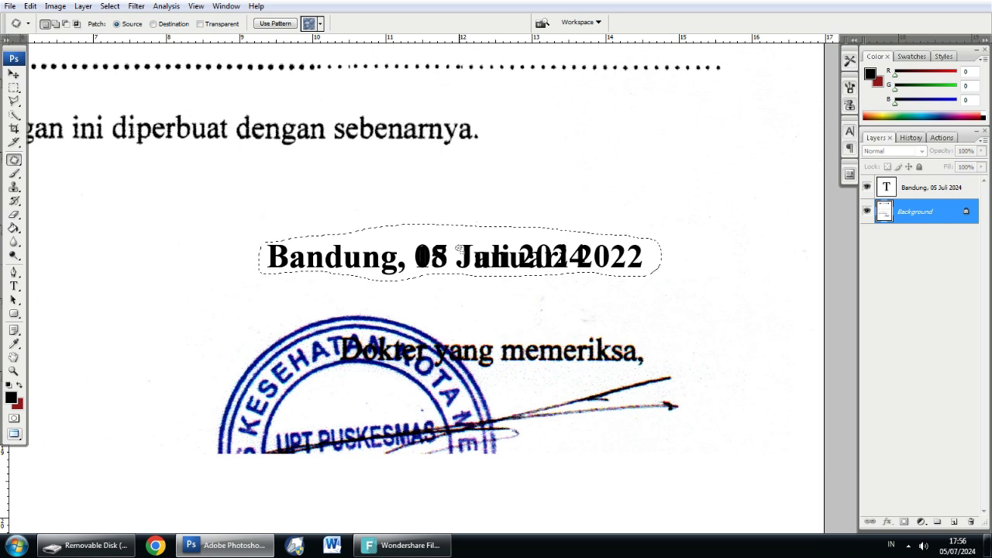
left_click_drag(459, 254, 457, 194)
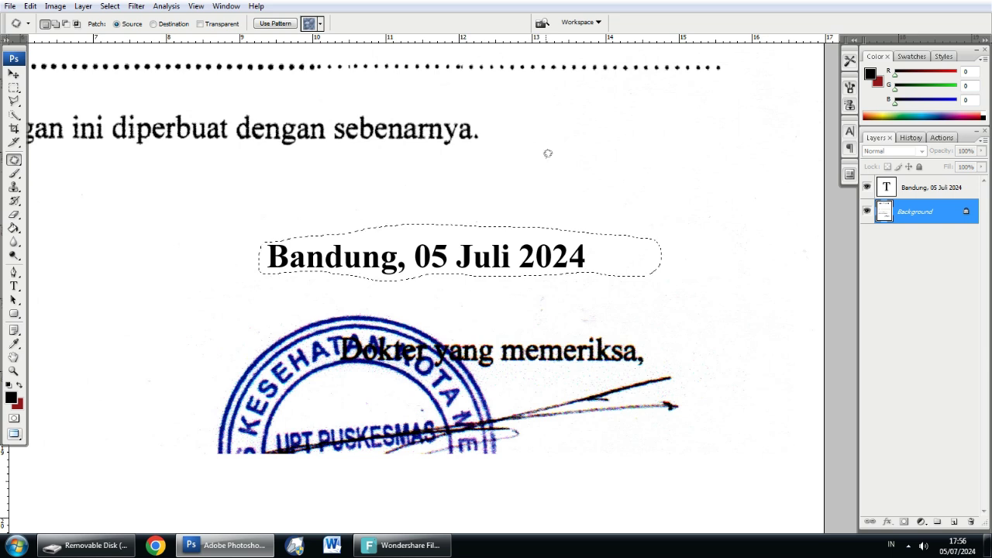
key("ctrl+d")
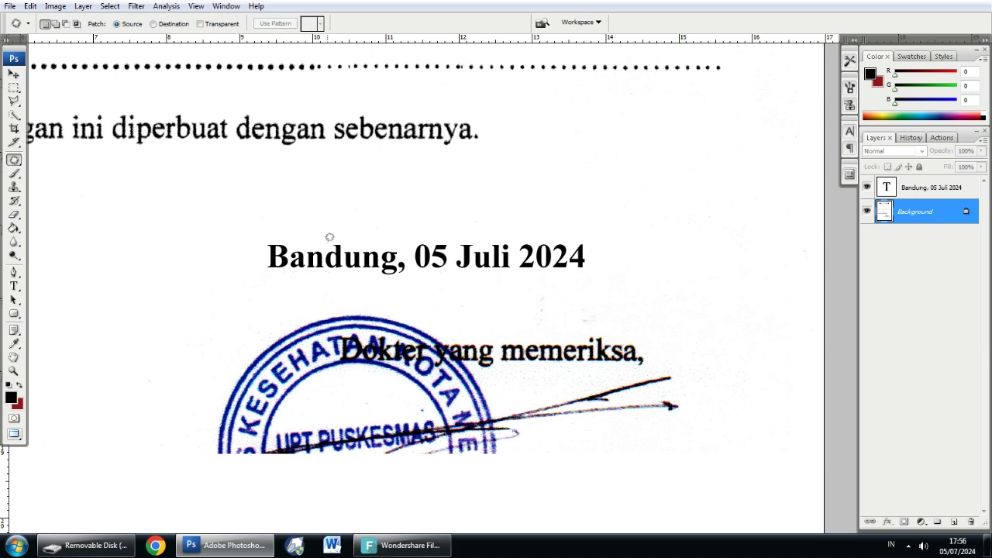
Flatten the letter into a single Background layer and zoom out on the page.
left_click(83, 7)
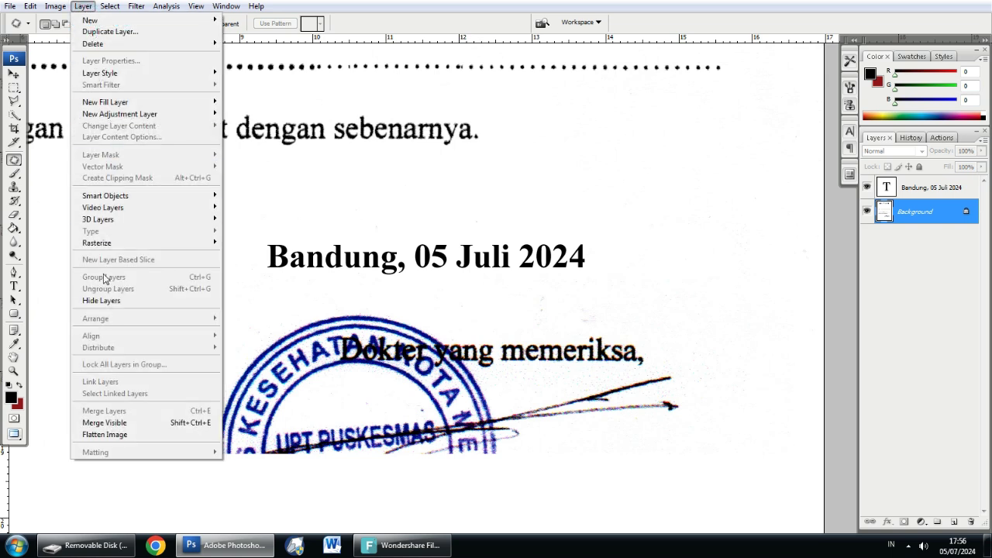
left_click(133, 436)
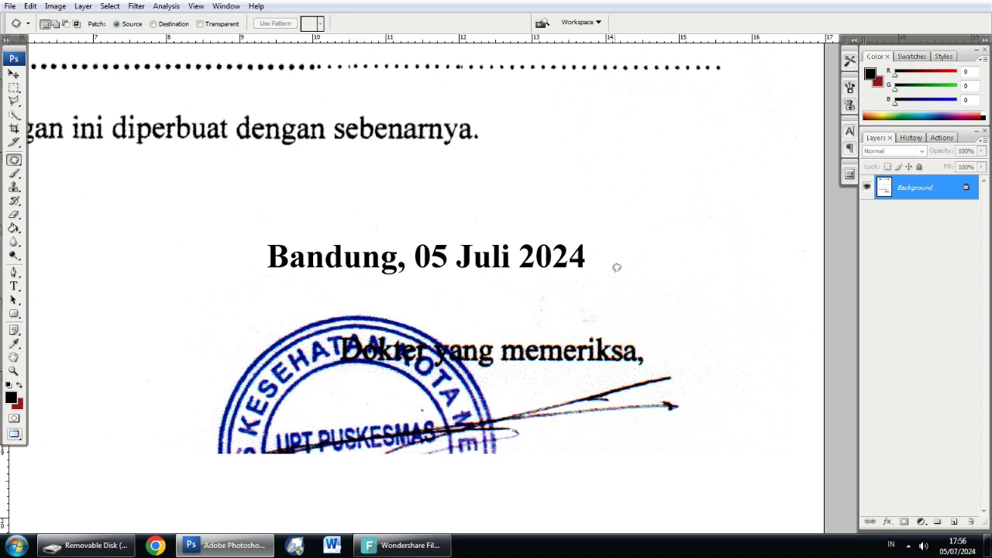
left_click(379, 315, "alt")
left_click(391, 279, "alt")
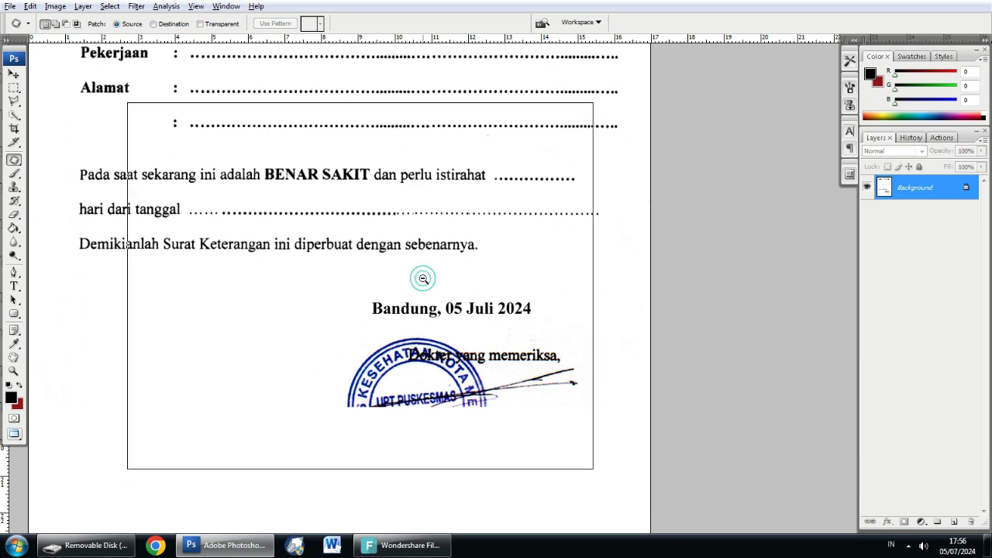
left_click(423, 279, "alt")
Fit the whole letter in view, then start Save As for a JPEG named SURATTT.
left_click(354, 259, "alt")
left_click(384, 246)
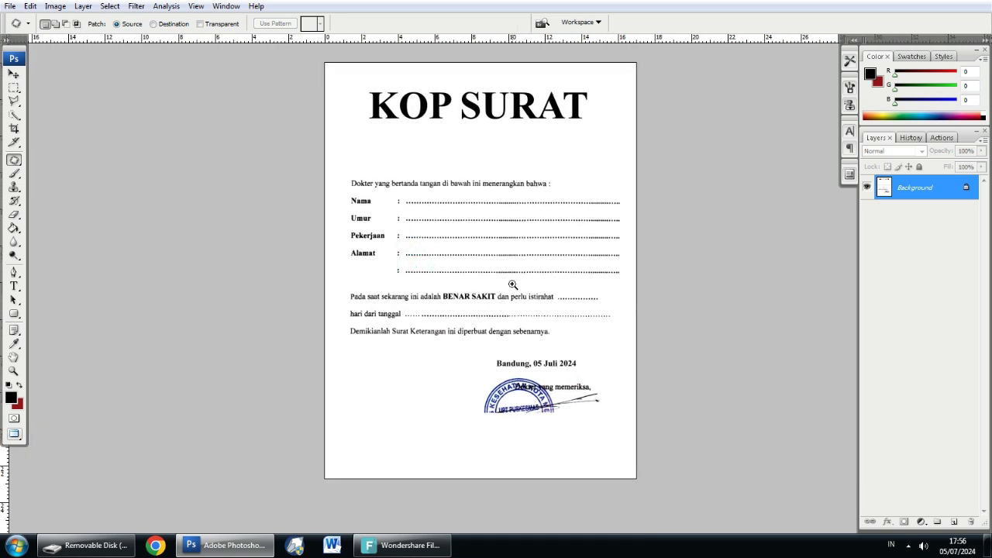
left_click(512, 285)
left_click(427, 233, "alt")
left_click(10, 6)
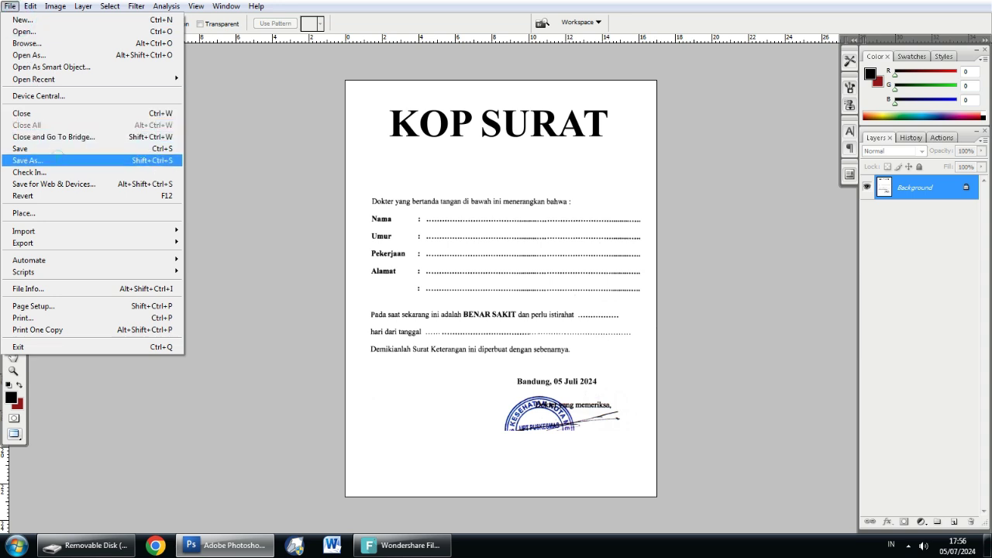
left_click(31, 160)
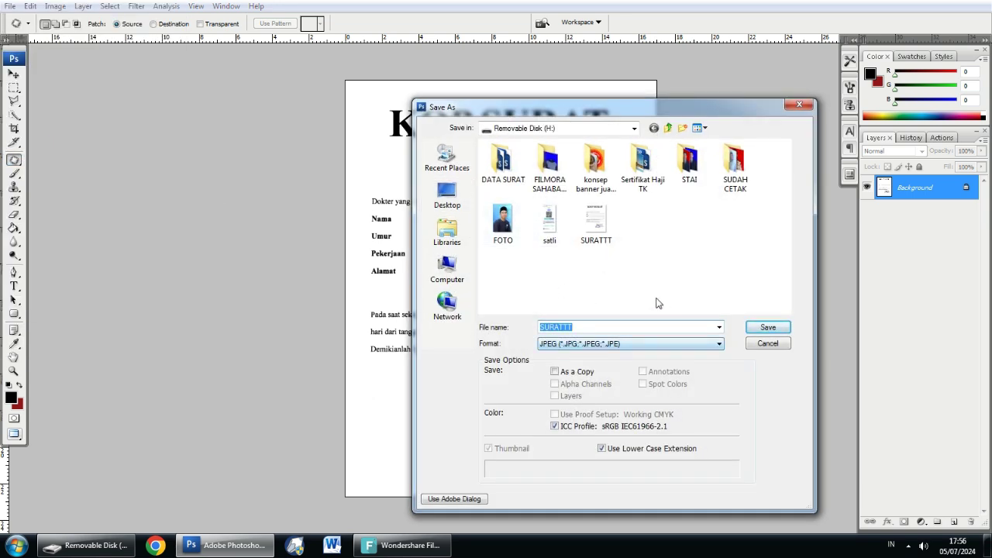